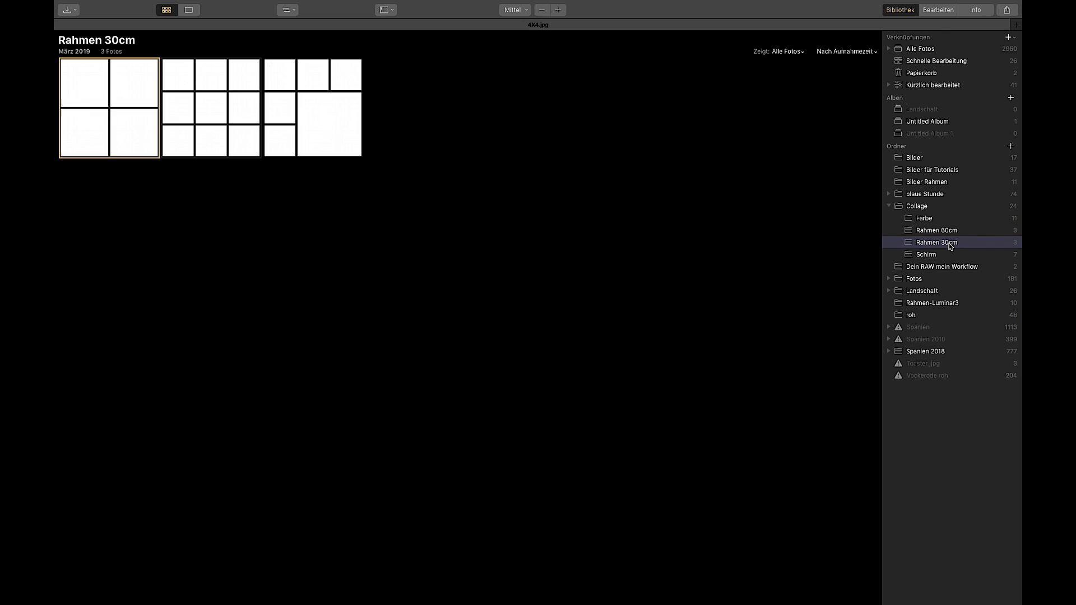
Step: Open the six-frame collage template 6.jpg from the Rahmen 30cm folder for editing
{"action": "left_click", "coordinate": [922, 230]}
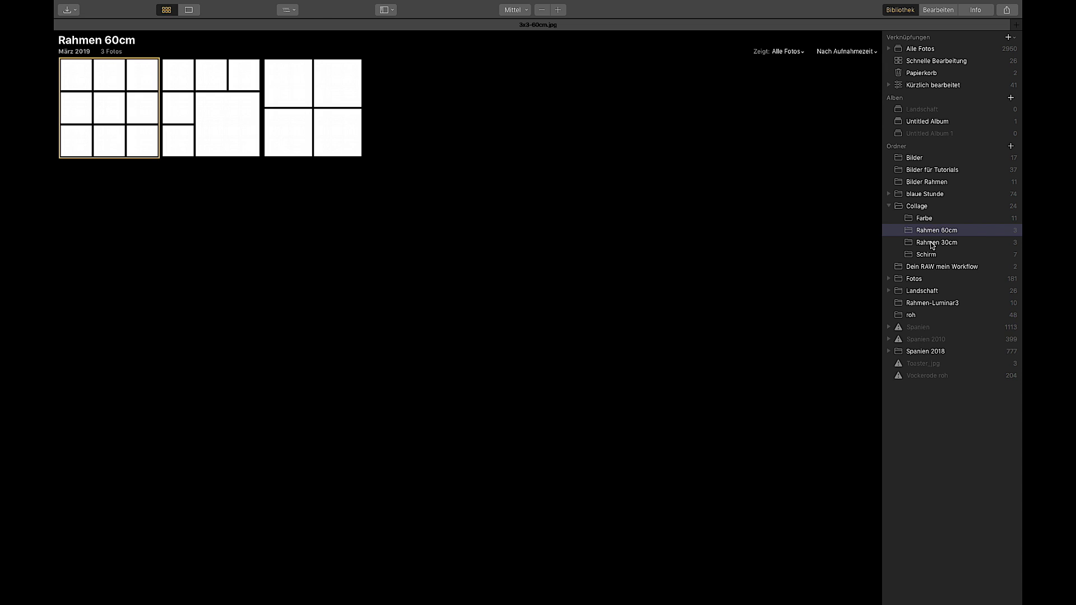
{"action": "left_click", "coordinate": [932, 244]}
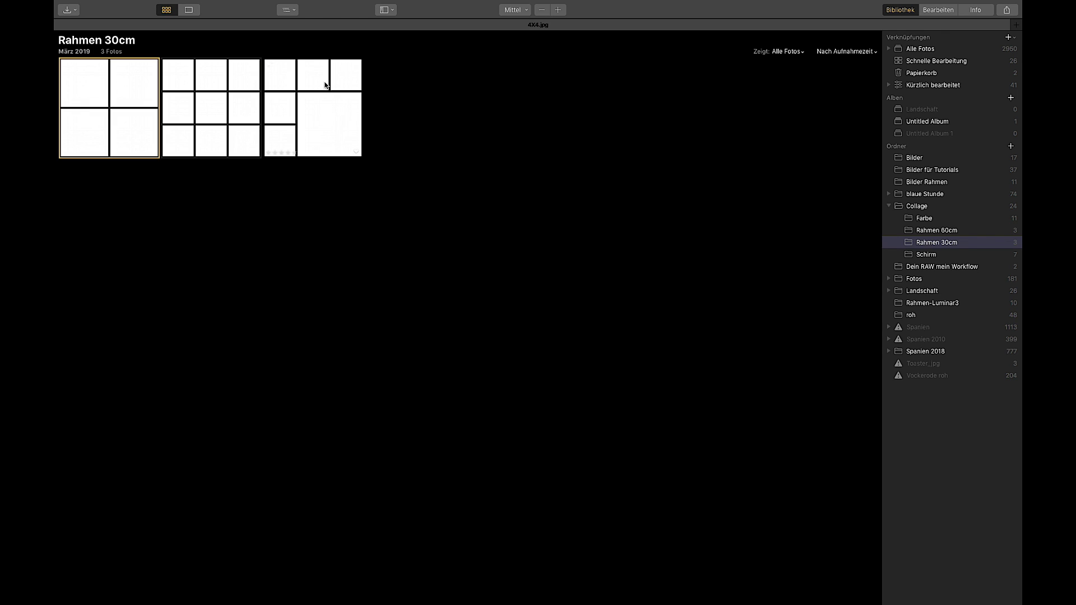
{"action": "double_click", "coordinate": [314, 109]}
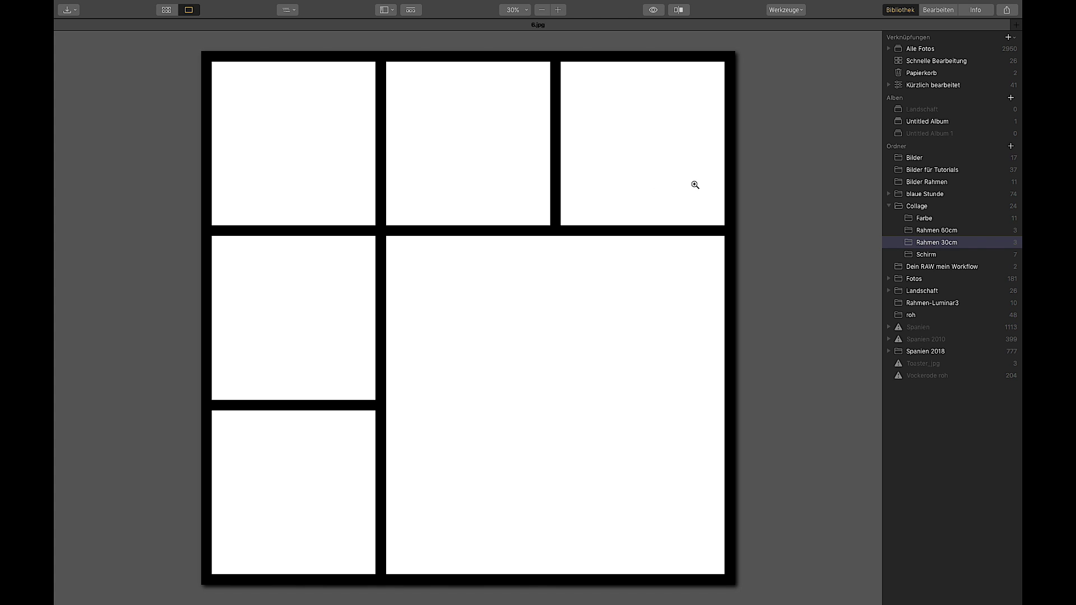
{"action": "left_click", "coordinate": [938, 10]}
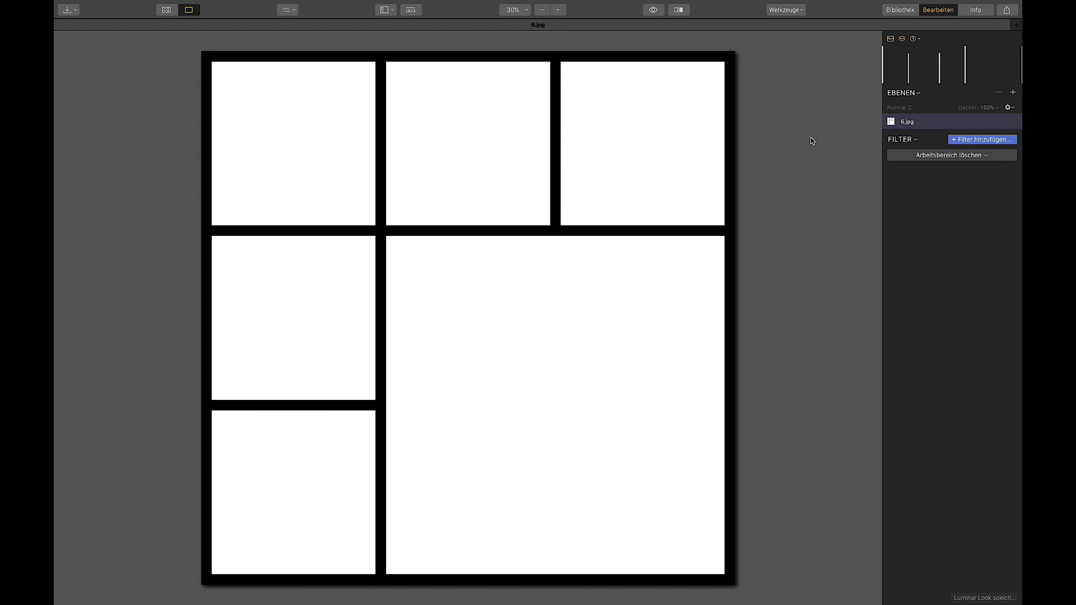
Step: Insert _RL87026.jpg from the Collage/Schirm folder as a new image layer above the template
{"action": "left_click", "coordinate": [1013, 93]}
{"action": "left_click", "coordinate": [941, 112]}
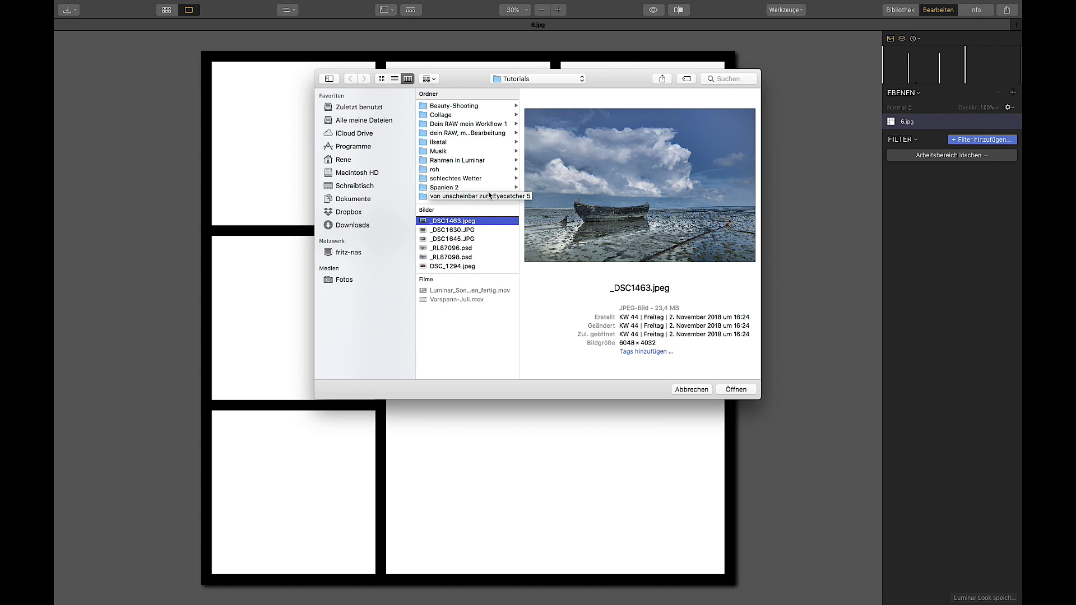
{"action": "left_click", "coordinate": [448, 115]}
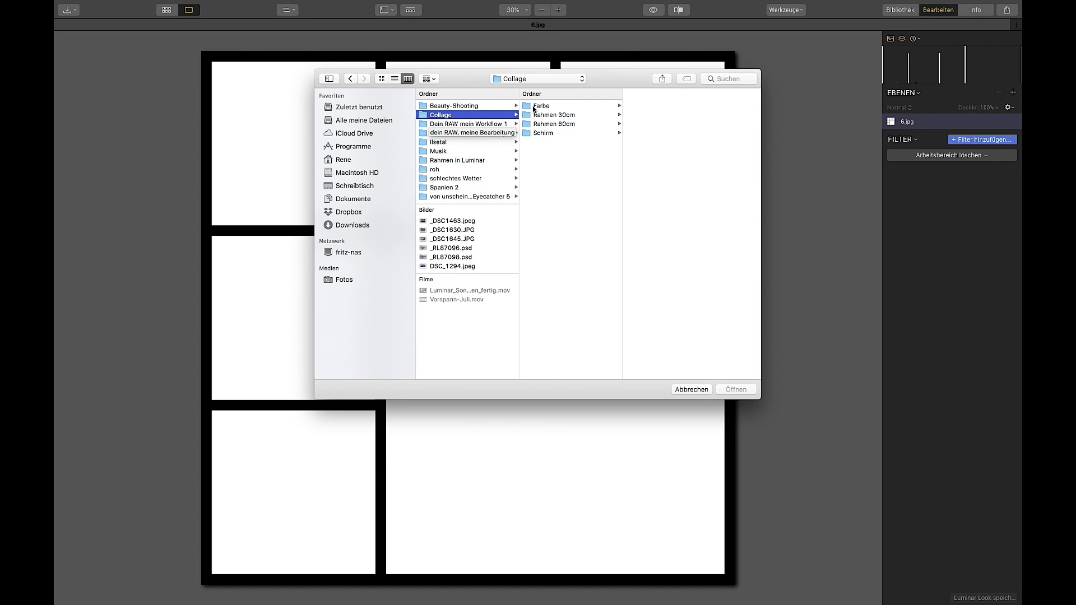
{"action": "left_click", "coordinate": [530, 134]}
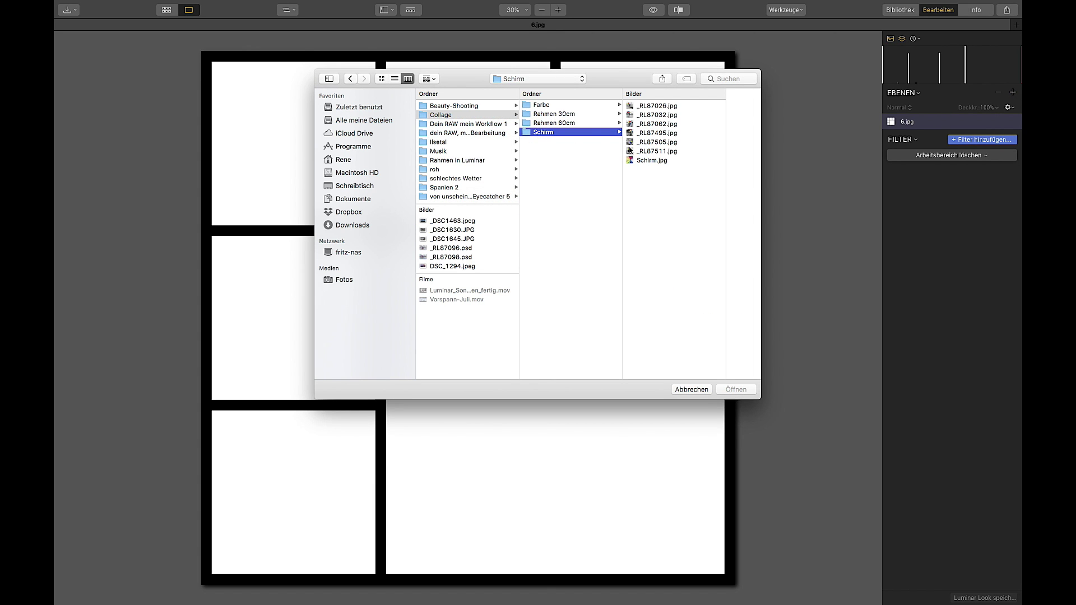
{"action": "left_click", "coordinate": [644, 107]}
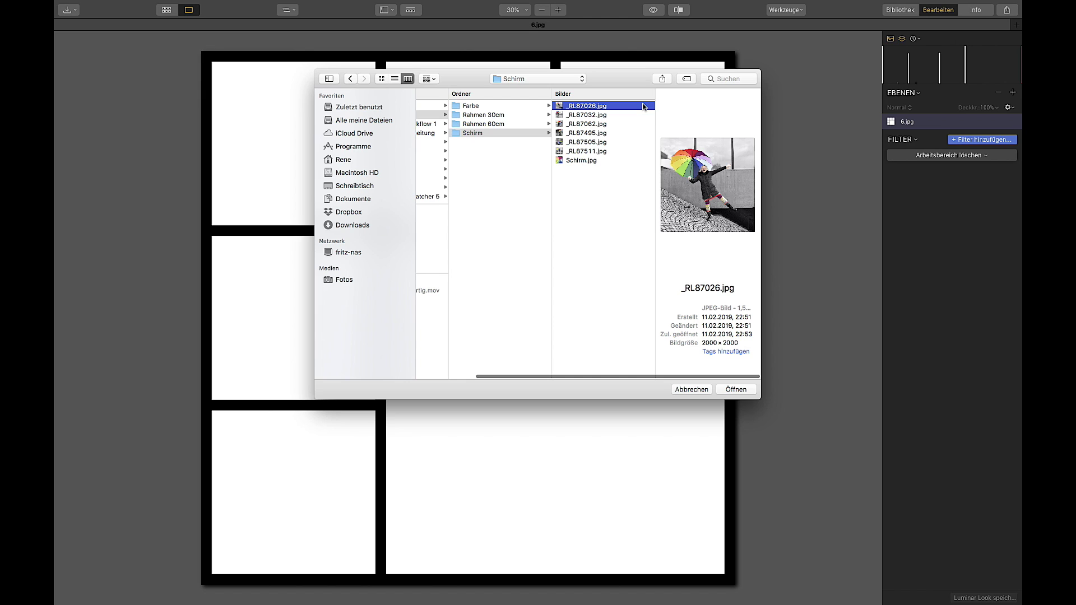
{"action": "double_click", "coordinate": [562, 107]}
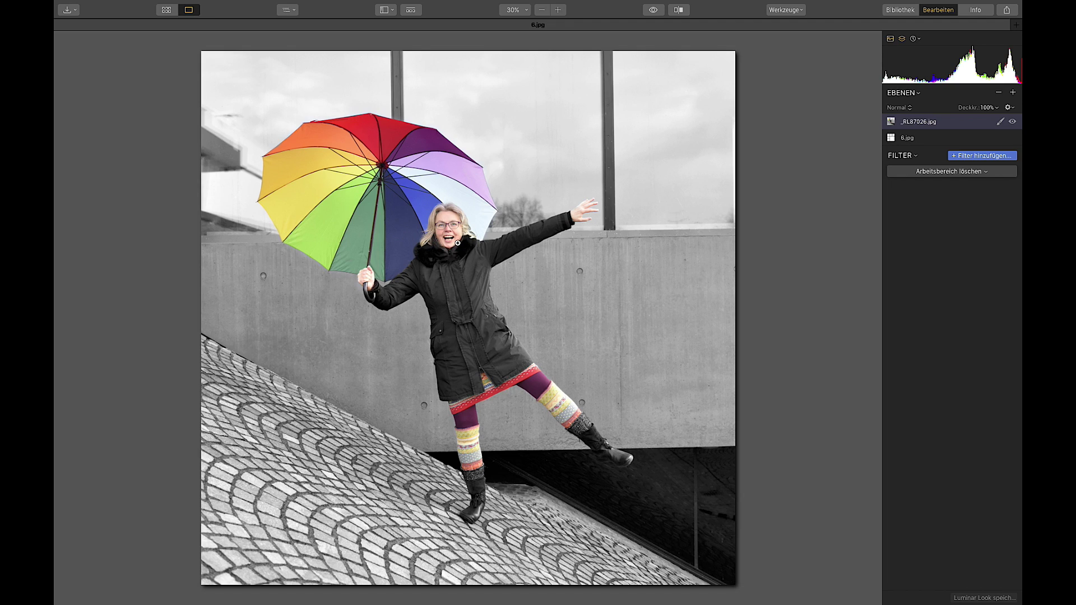
{"action": "left_click", "coordinate": [1009, 108]}
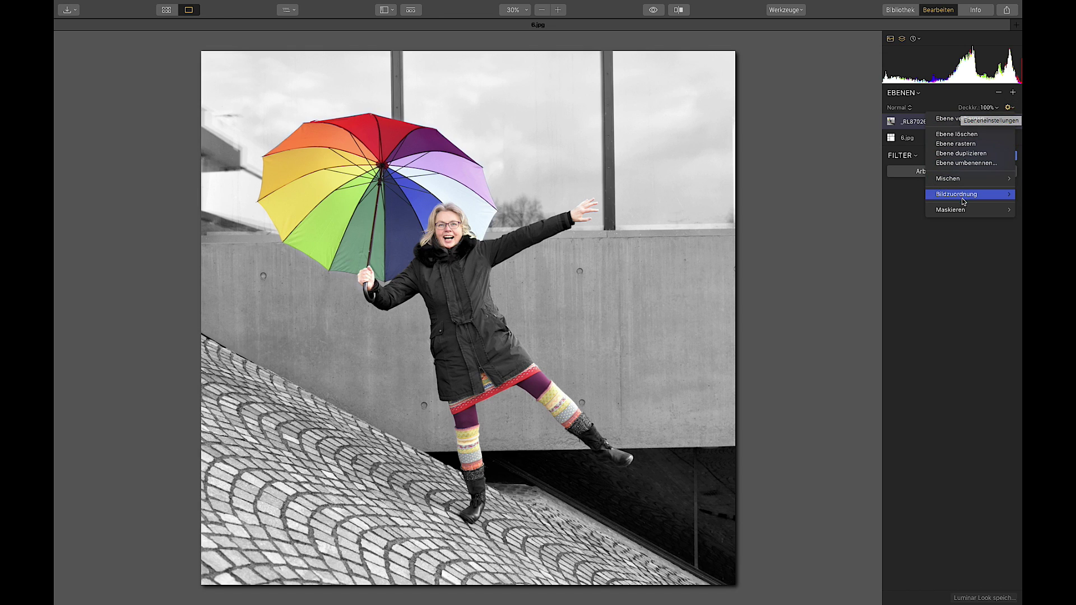
{"action": "mouse_move", "coordinate": [963, 197]}
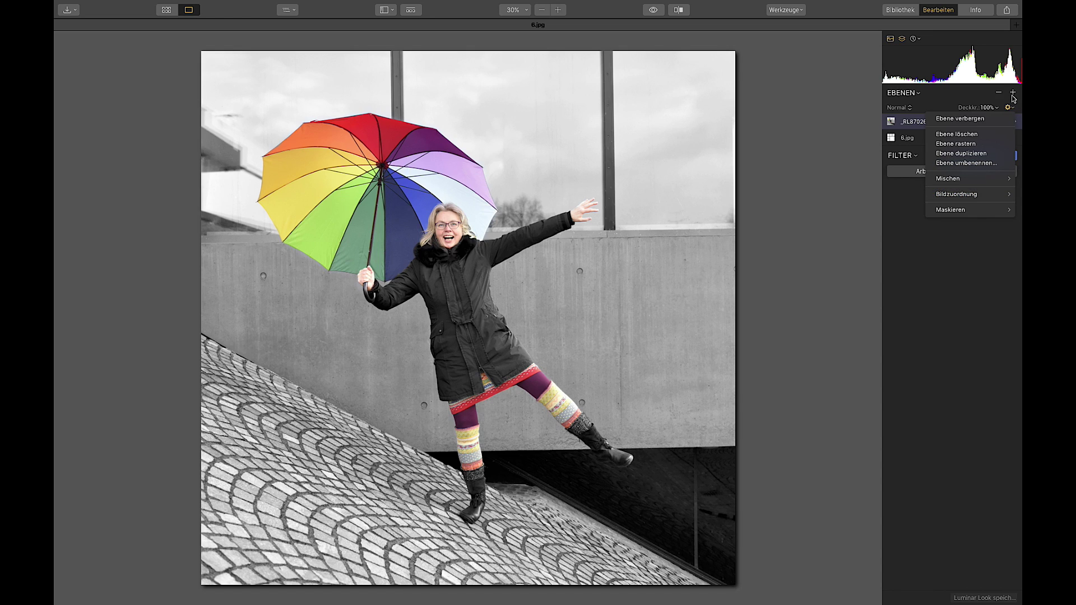
{"action": "left_click", "coordinate": [813, 171]}
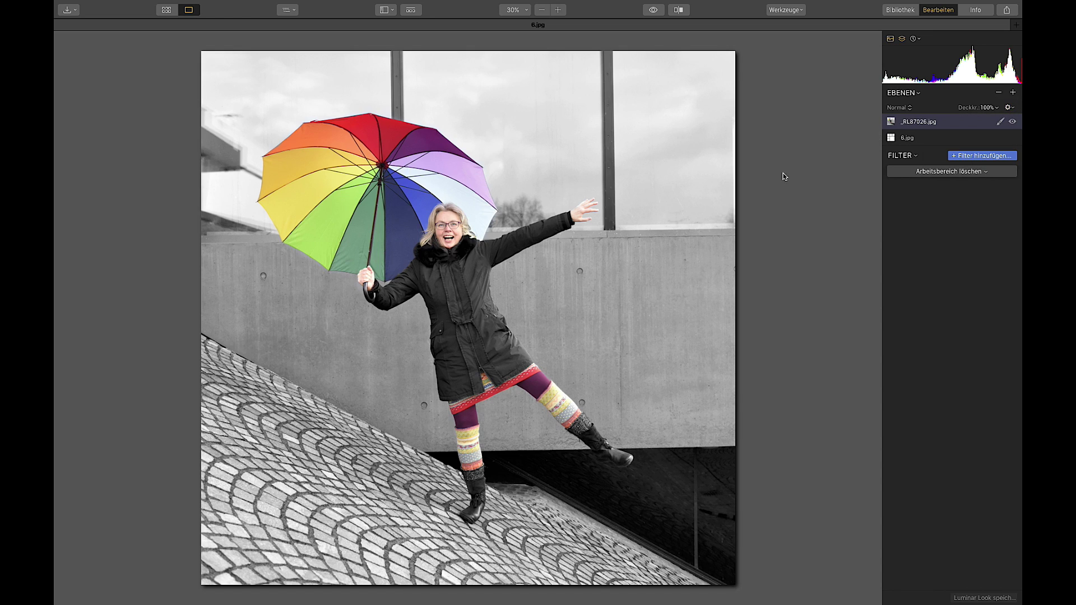
Step: Free-transform the _RL87026.jpg layer with locked proportions to about 1143 px square and move it over the template's bottom-left frame
{"action": "left_click", "coordinate": [787, 11]}
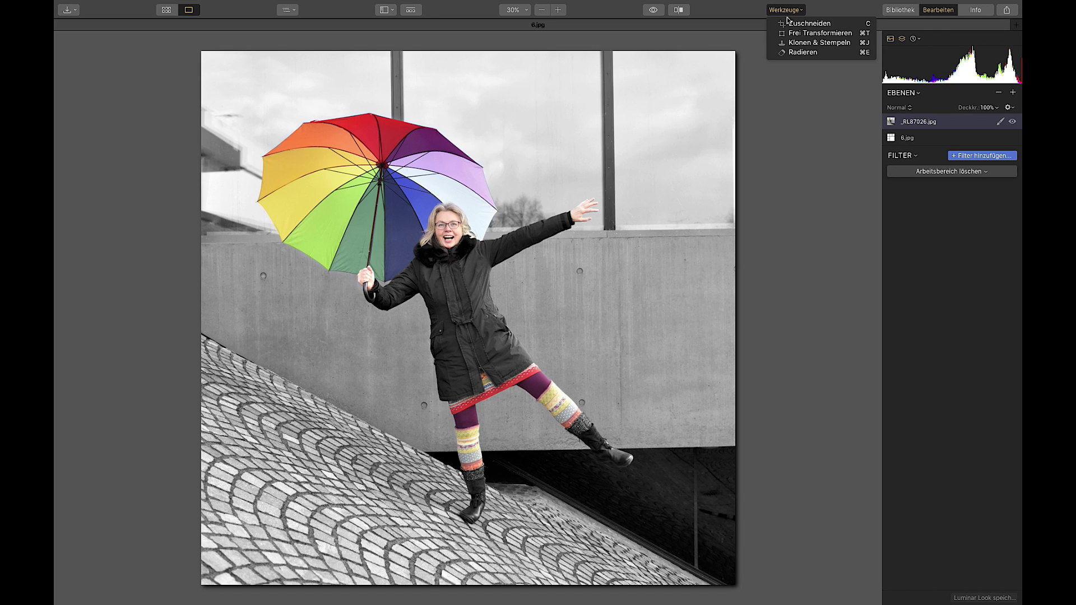
{"action": "left_click", "coordinate": [790, 34]}
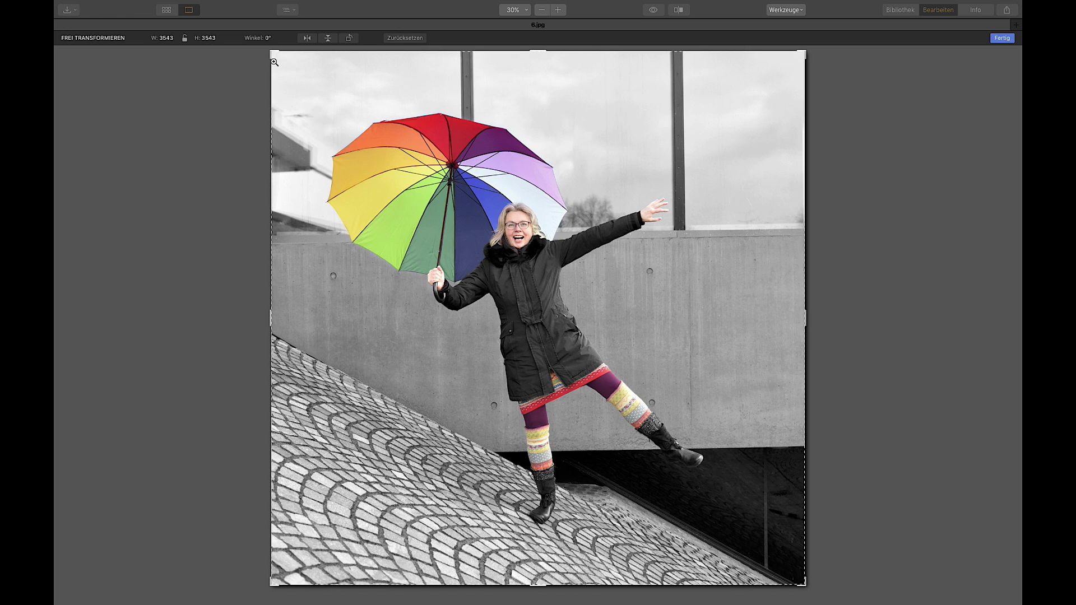
{"action": "left_click", "coordinate": [184, 39]}
{"action": "left_click_drag", "start_coordinate": [271, 49], "coordinate": [618, 324]}
{"action": "left_click_drag", "start_coordinate": [794, 572], "coordinate": [626, 345]}
{"action": "left_click_drag", "start_coordinate": [540, 270], "coordinate": [374, 479]}
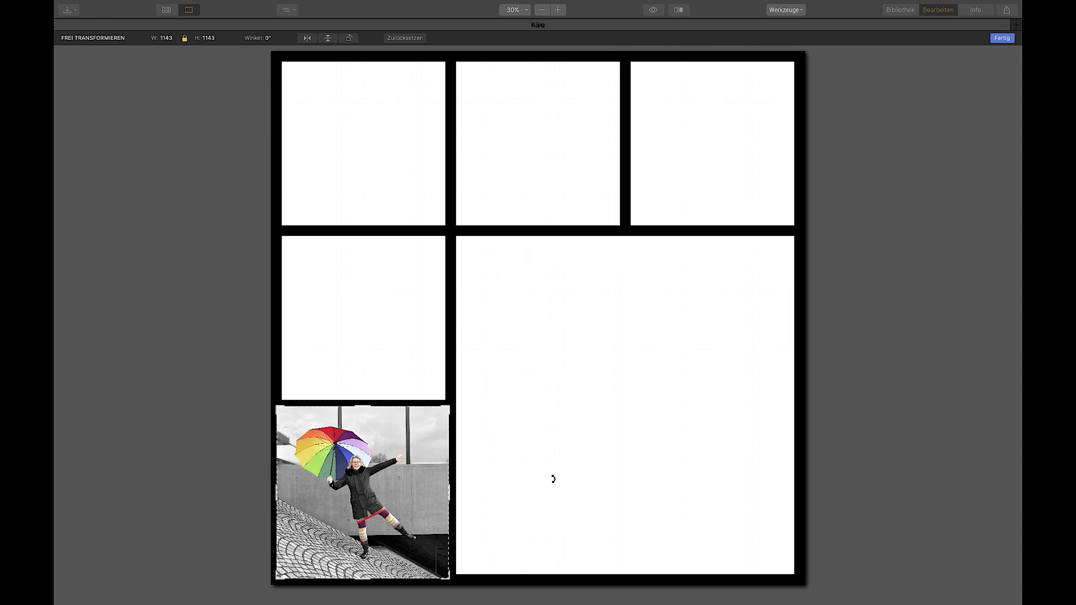
Step: Fine-tune the photo to 1115 px square, centre it over the bottom-left frame, and apply the transformation
{"action": "left_click_drag", "start_coordinate": [445, 576], "coordinate": [447, 575]}
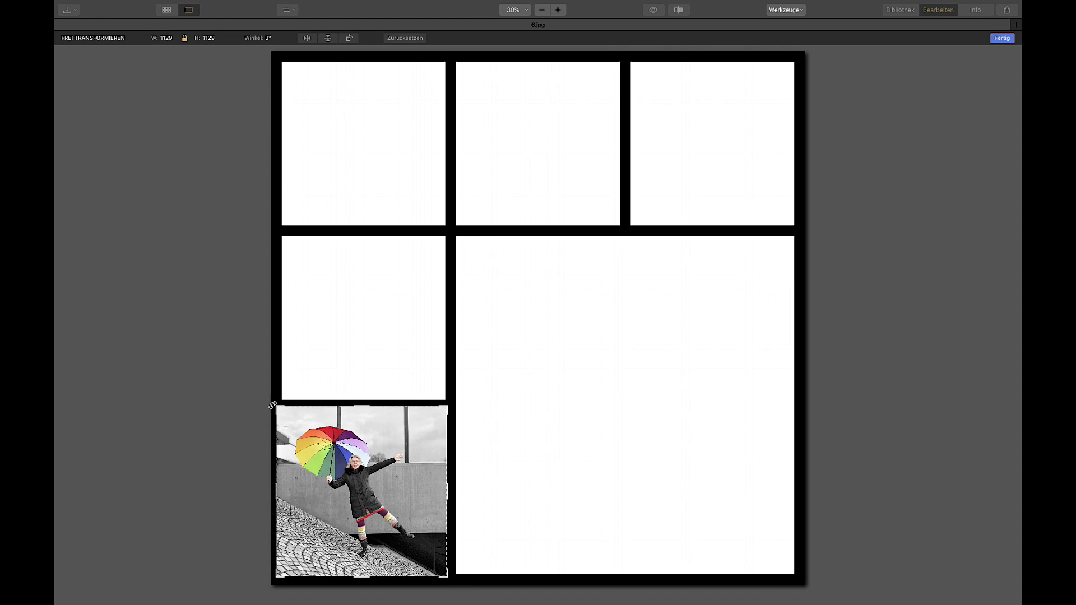
{"action": "left_click_drag", "start_coordinate": [276, 408], "coordinate": [279, 409]}
{"action": "left_click", "coordinate": [322, 463]}
{"action": "left_click_drag", "start_coordinate": [323, 463], "coordinate": [324, 462]}
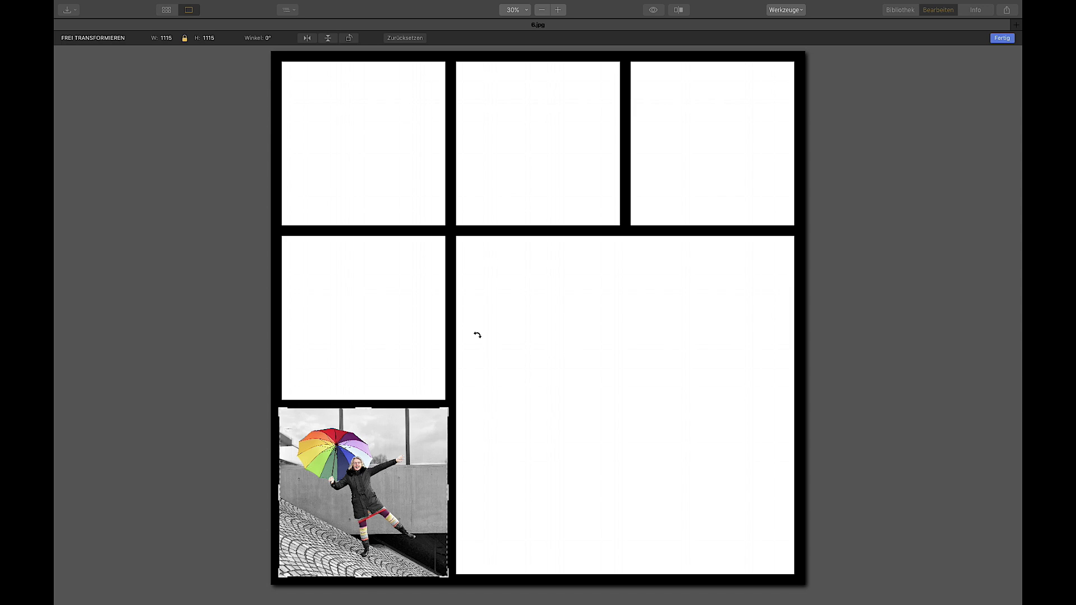
{"action": "key", "text": "Return"}
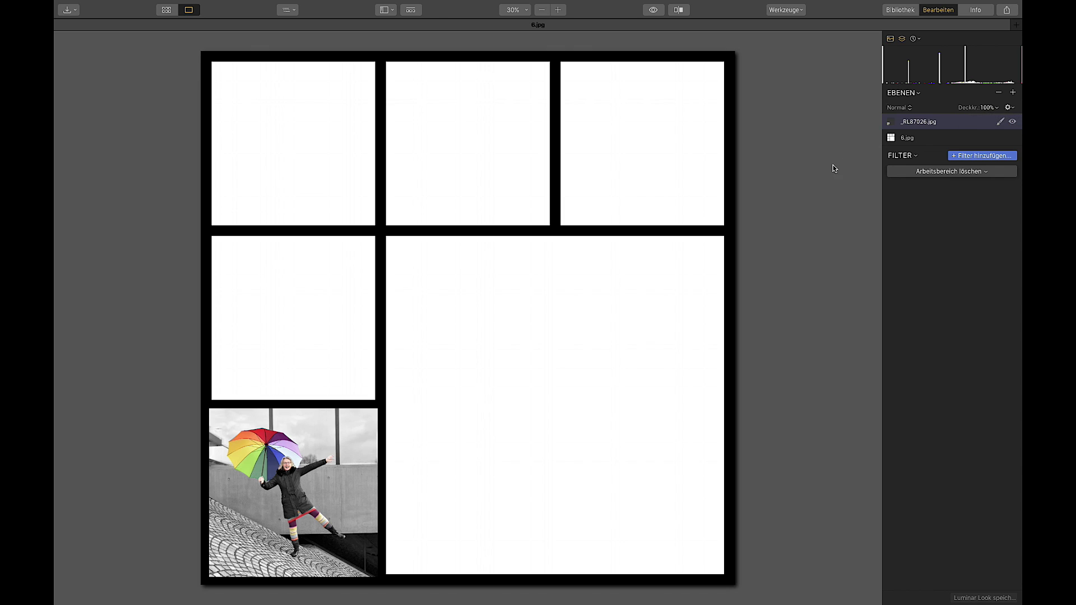
Step: Insert _RL87032.jpg from the Schirm folder as a new image layer
{"action": "left_click", "coordinate": [1013, 92]}
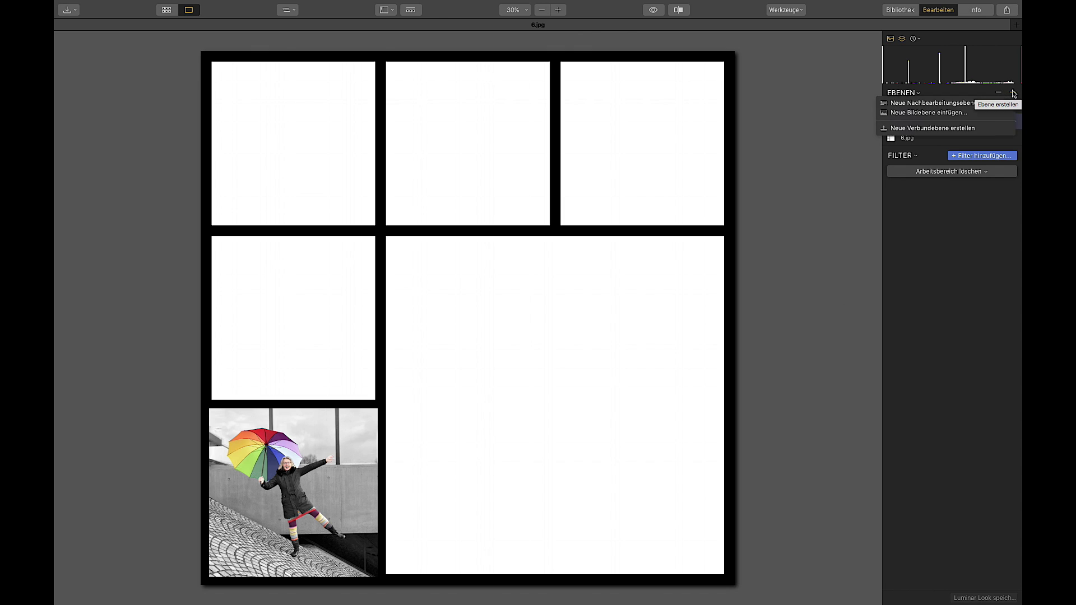
{"action": "left_click", "coordinate": [1013, 93]}
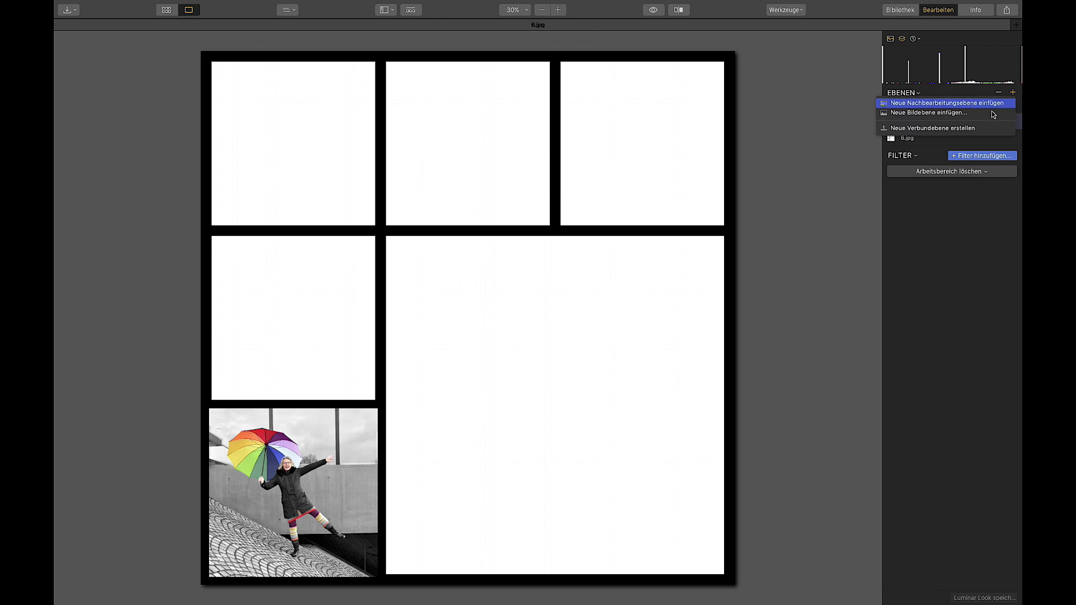
{"action": "left_click", "coordinate": [927, 114]}
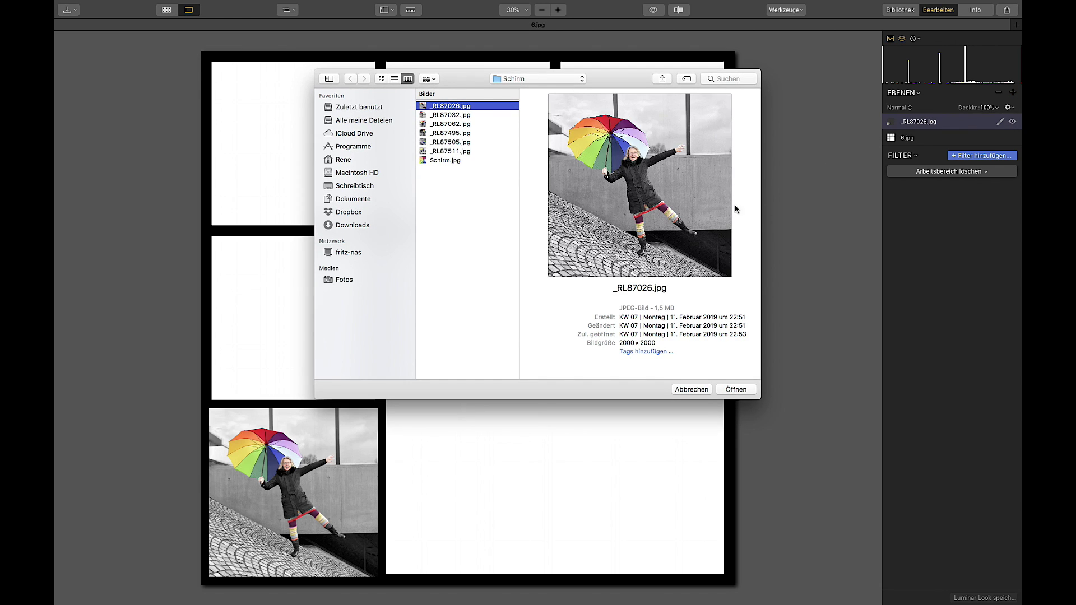
{"action": "left_click", "coordinate": [444, 115]}
{"action": "left_click", "coordinate": [736, 389]}
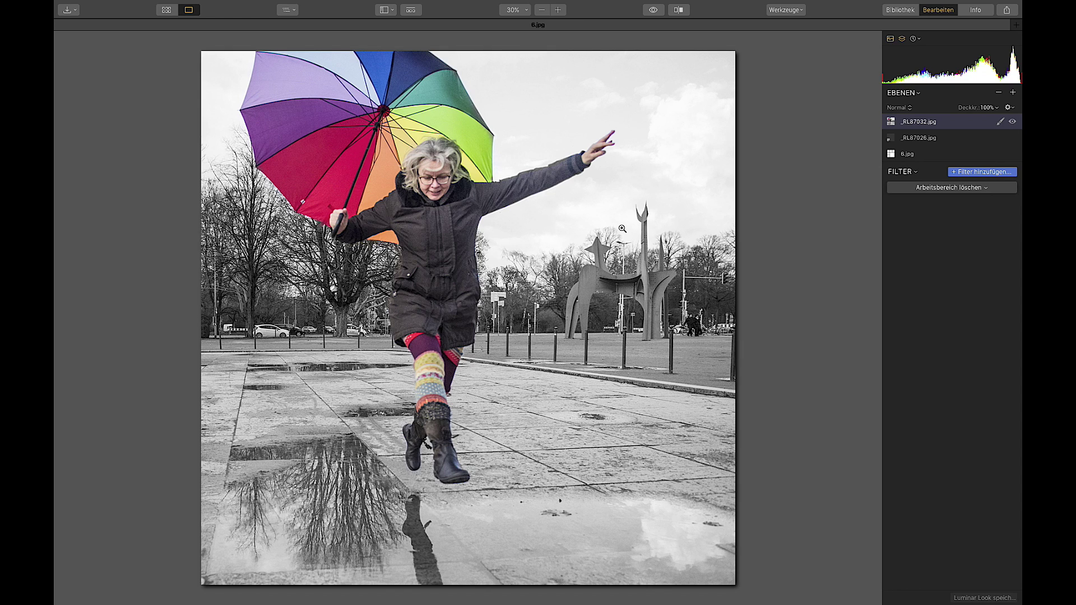
Step: Free-transform the _RL87032.jpg layer to about 1140 px square, place it over the template's top-right frame, and apply
{"action": "key", "text": "super+t"}
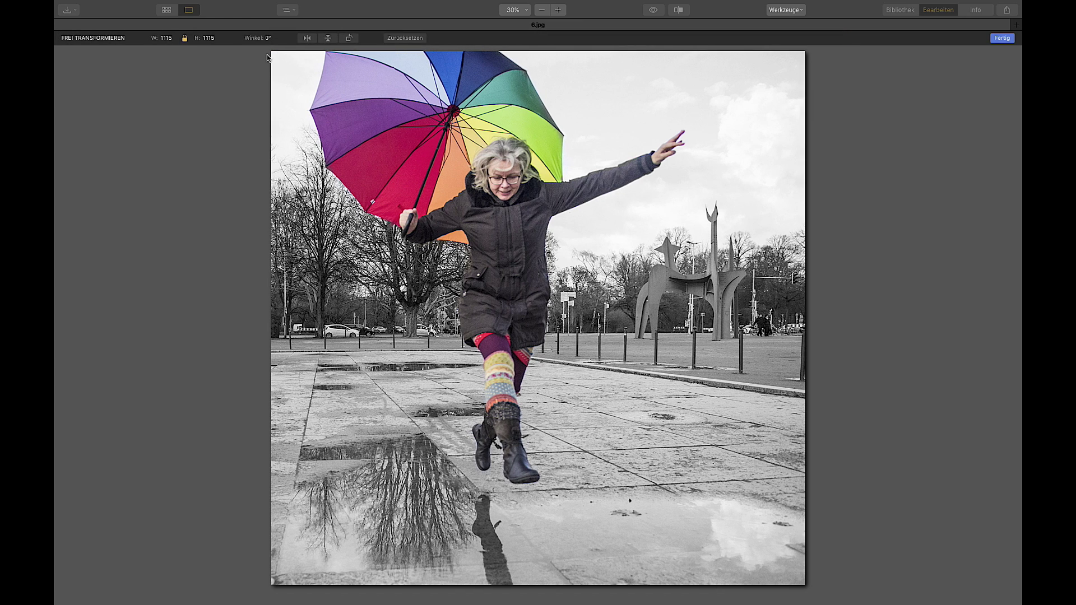
{"action": "left_click_drag", "start_coordinate": [271, 58], "coordinate": [613, 372]}
{"action": "left_click_drag", "start_coordinate": [701, 407], "coordinate": [695, 214]}
{"action": "left_click_drag", "start_coordinate": [693, 320], "coordinate": [694, 190]}
{"action": "left_click_drag", "start_coordinate": [597, 260], "coordinate": [627, 225]}
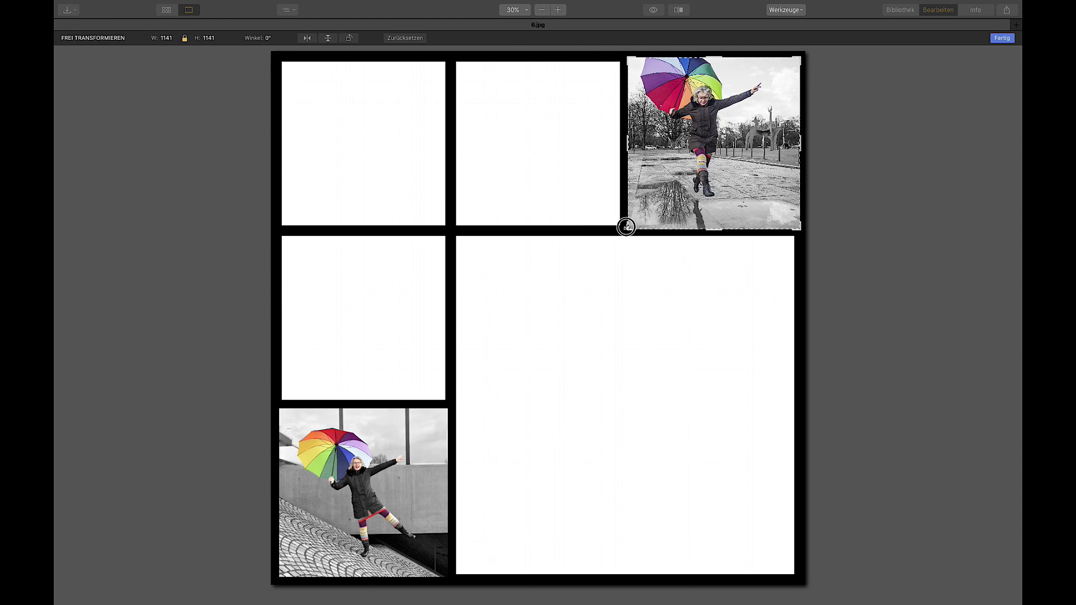
{"action": "left_click_drag", "start_coordinate": [684, 178], "coordinate": [627, 226]}
{"action": "key", "text": "Return"}
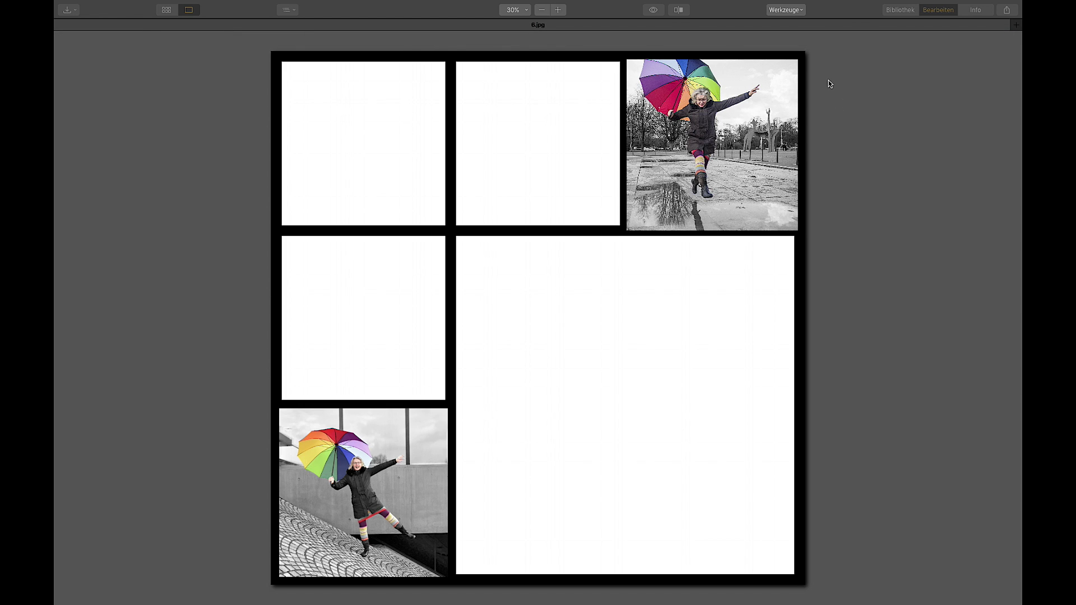
{"action": "key", "text": "Tab"}
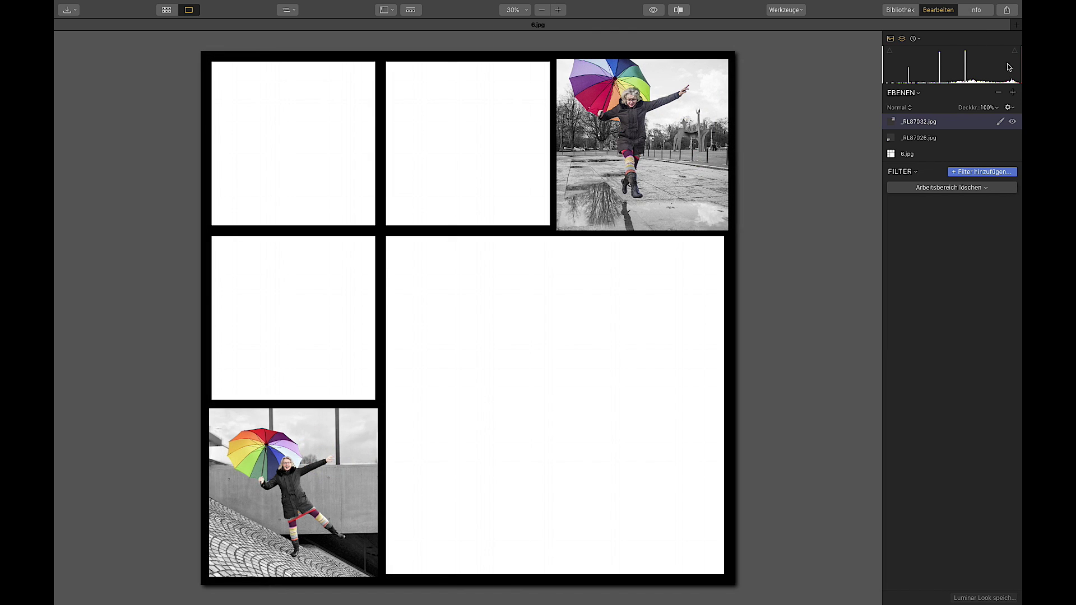
Step: Insert _RL87495.jpg from the Schirm folder as a new image layer
{"action": "left_click", "coordinate": [1013, 93]}
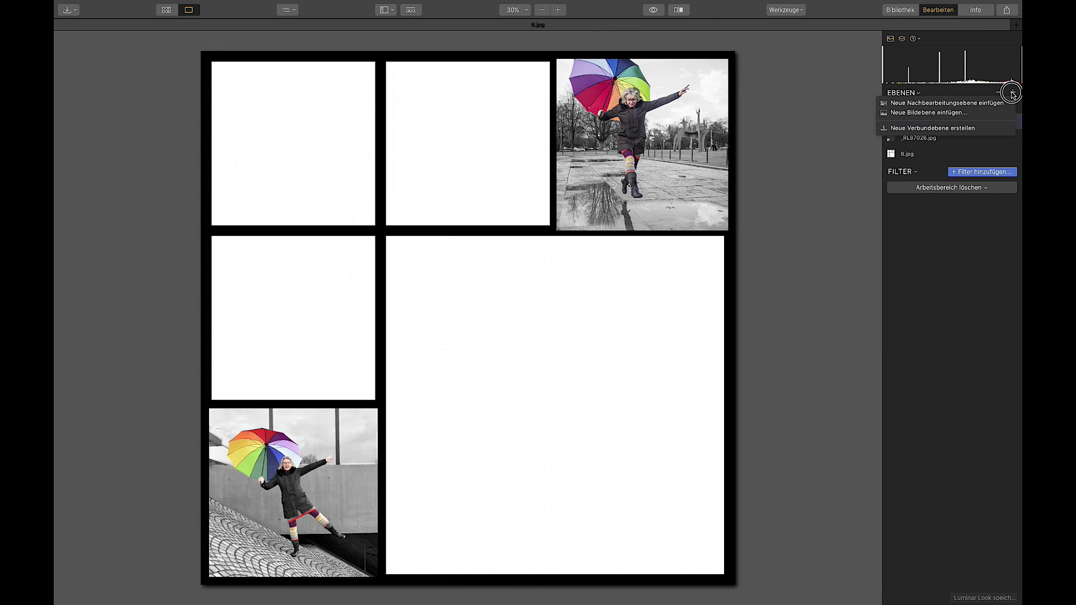
{"action": "left_click", "coordinate": [953, 112]}
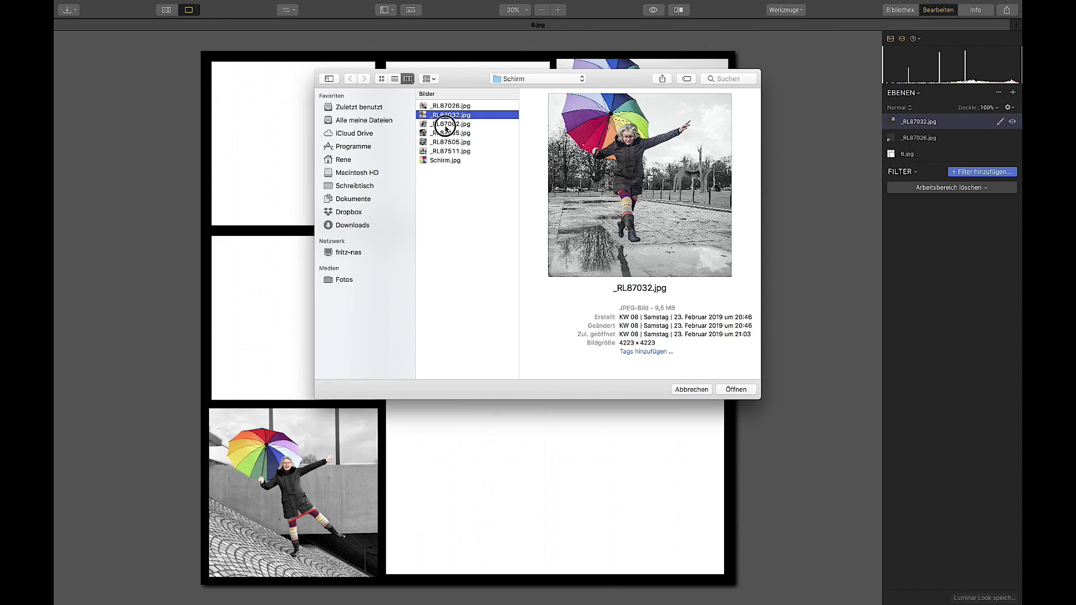
{"action": "left_click", "coordinate": [446, 125]}
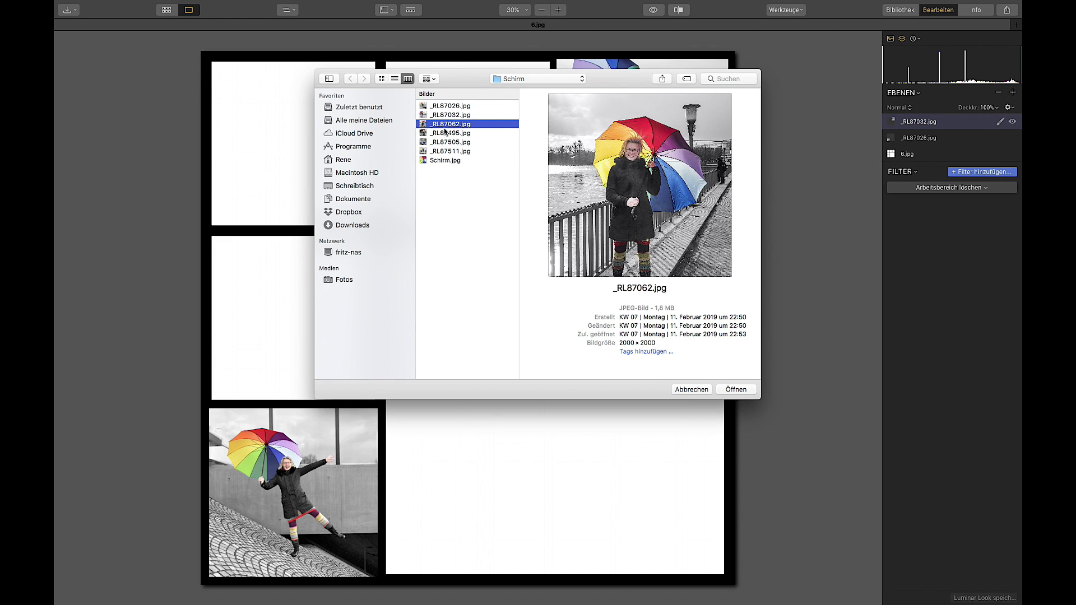
{"action": "left_click", "coordinate": [445, 133]}
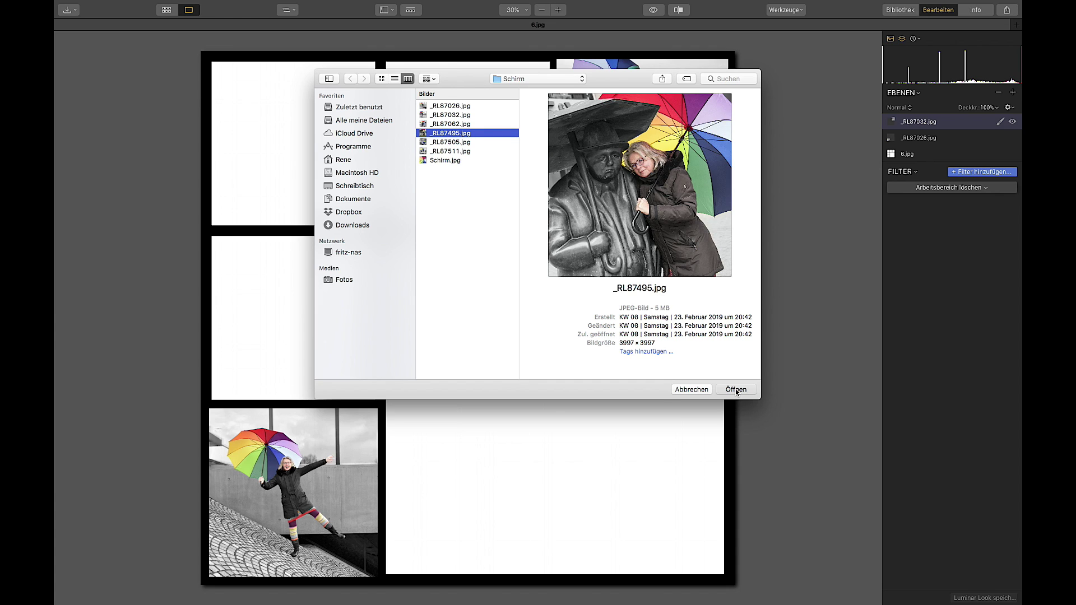
{"action": "key", "text": "Return"}
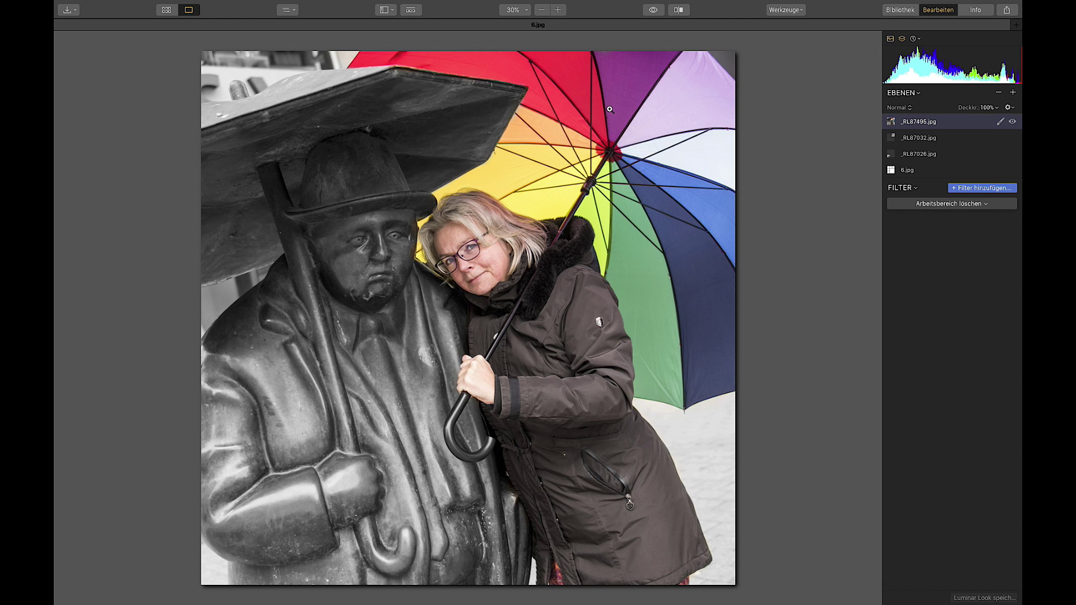
Step: Free-transform the _RL87495.jpg layer to 1119 px square over the template's top-left frame, mirrored horizontally, and apply
{"action": "key", "text": "super+t"}
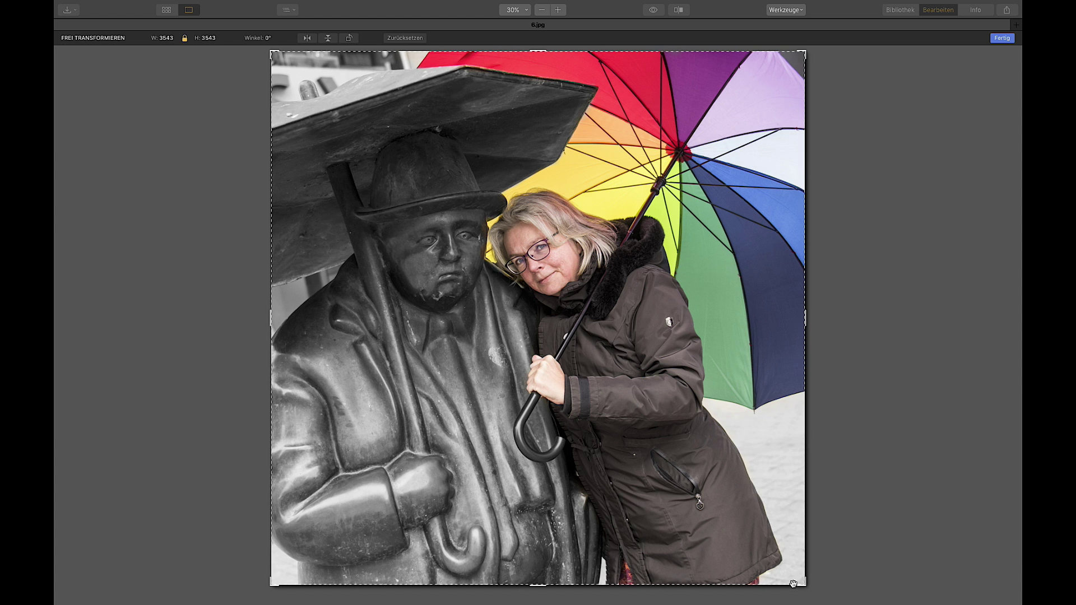
{"action": "left_click_drag", "start_coordinate": [804, 586], "coordinate": [426, 192]}
{"action": "mouse_move", "coordinate": [366, 152]}
{"action": "left_mouse_down"}
{"action": "mouse_move", "coordinate": [383, 160]}
{"action": "mouse_move", "coordinate": [374, 158]}
{"action": "left_mouse_up"}
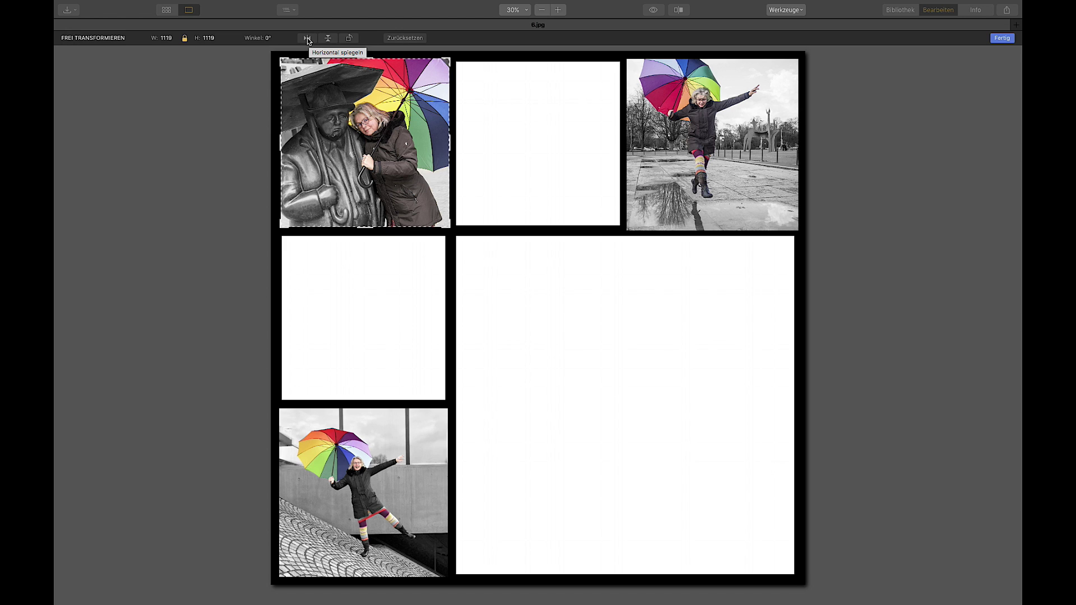
{"action": "left_click_drag", "start_coordinate": [376, 159], "coordinate": [375, 163]}
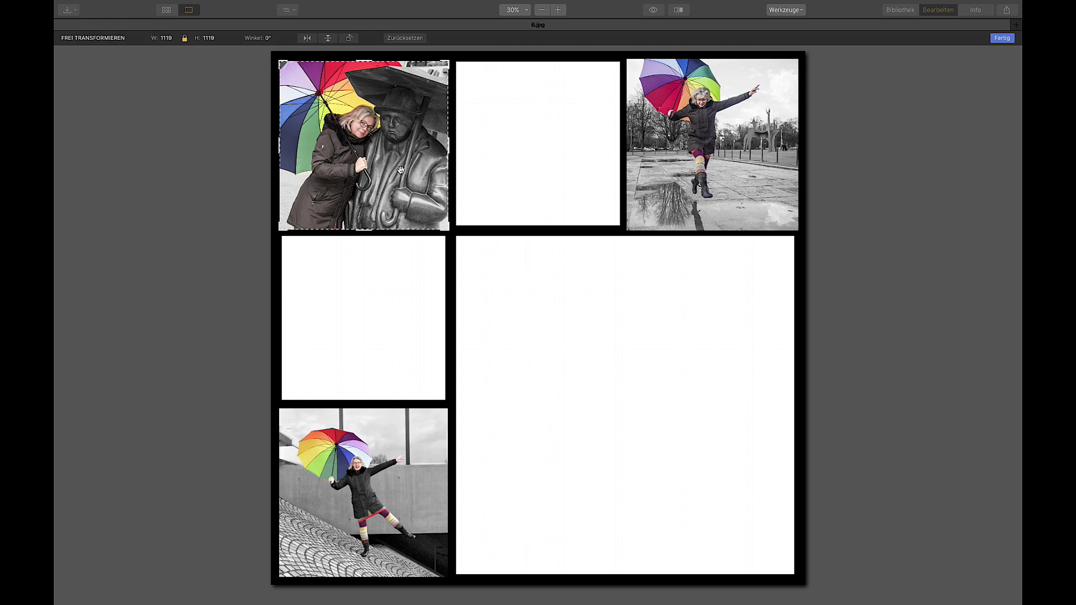
{"action": "key", "text": "Return"}
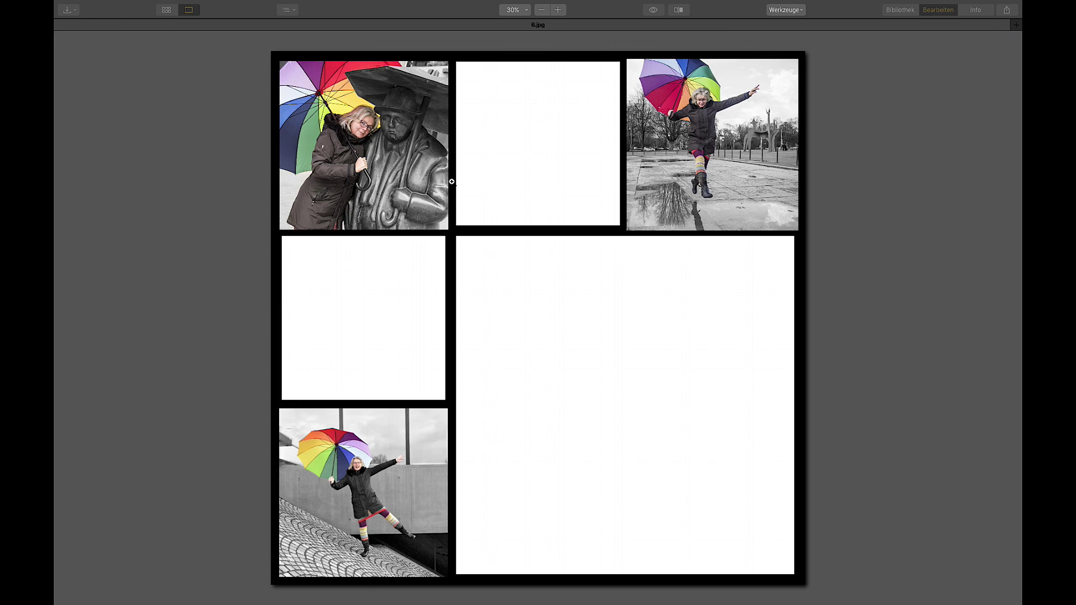
Step: Insert _RL87505.jpg from the Schirm folder as a new image layer
{"action": "key", "text": "Tab"}
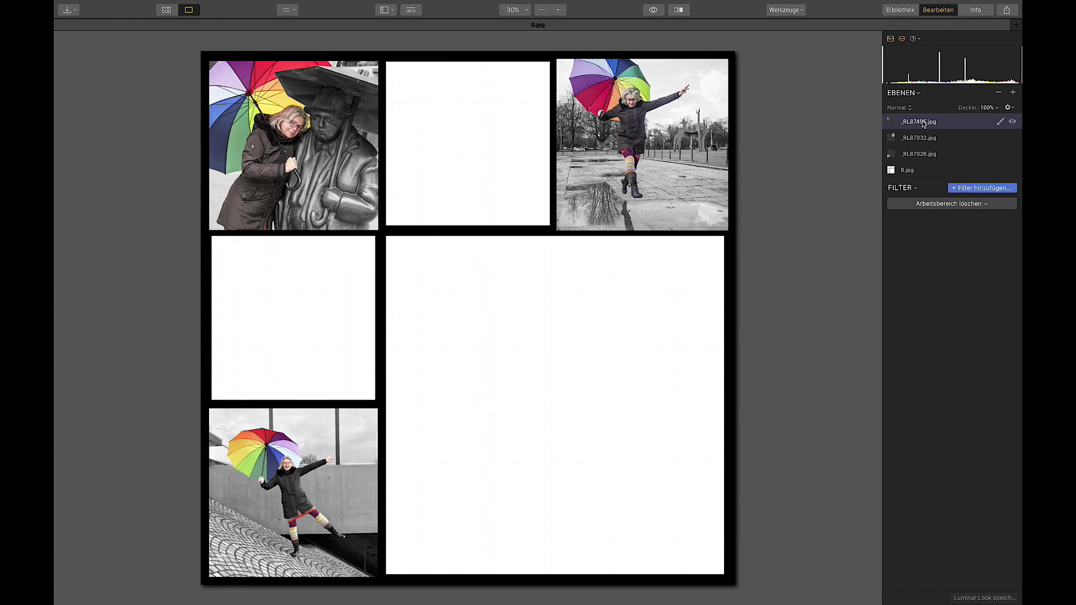
{"action": "left_click", "coordinate": [1013, 93]}
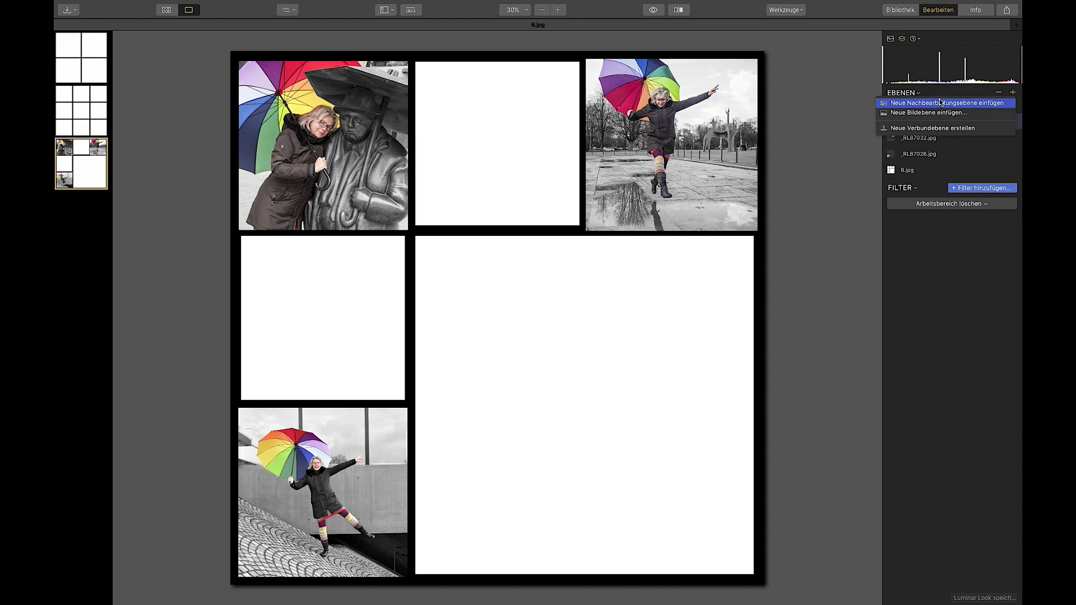
{"action": "left_click", "coordinate": [929, 112]}
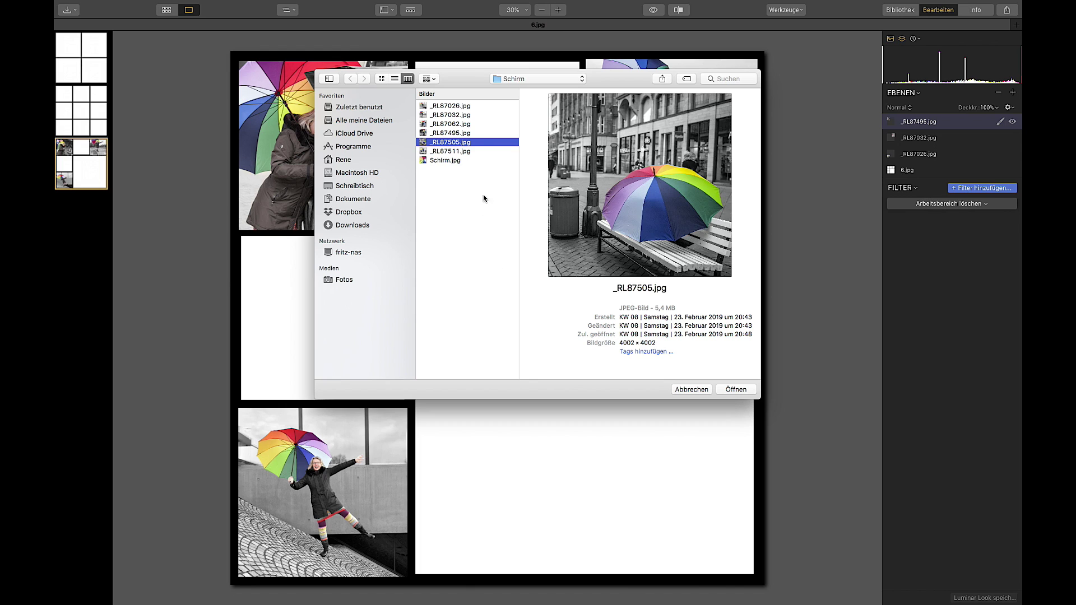
{"action": "left_click", "coordinate": [736, 389]}
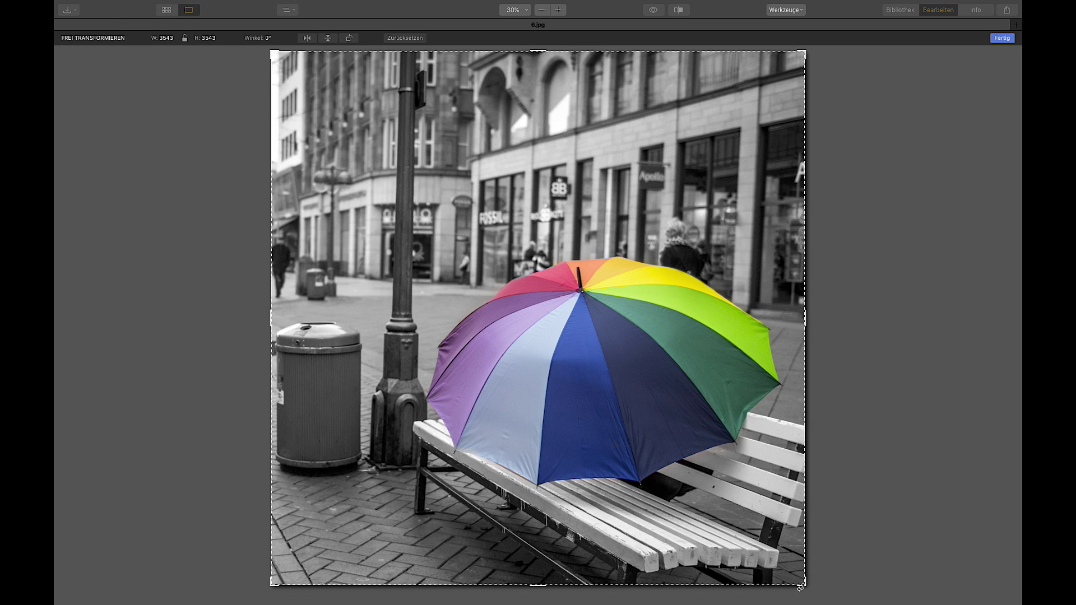
Step: Free-transform the _RL87505.jpg layer to 1125 px square over the template's middle-left frame, mirror it horizontally, and apply
{"action": "left_click_drag", "start_coordinate": [272, 52], "coordinate": [551, 367]}
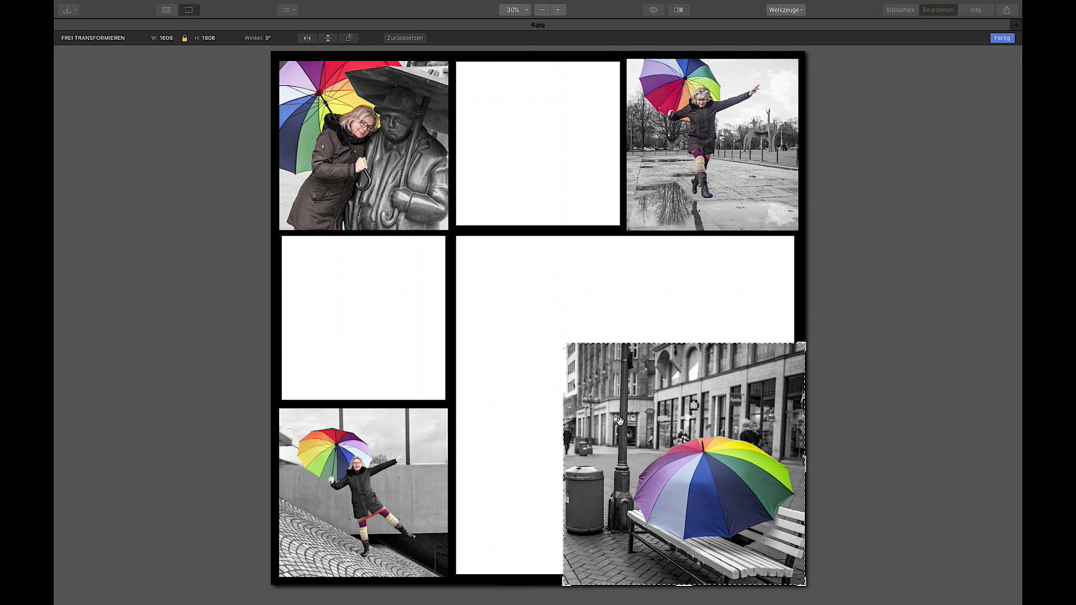
{"action": "left_click_drag", "start_coordinate": [806, 586], "coordinate": [740, 516]}
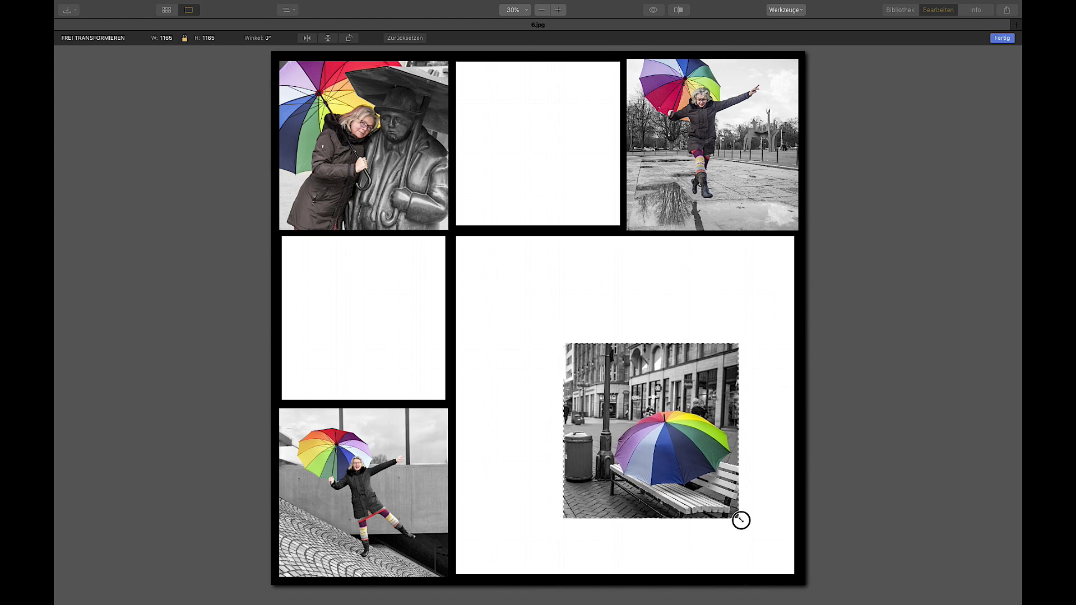
{"action": "left_click_drag", "start_coordinate": [661, 442], "coordinate": [371, 328]}
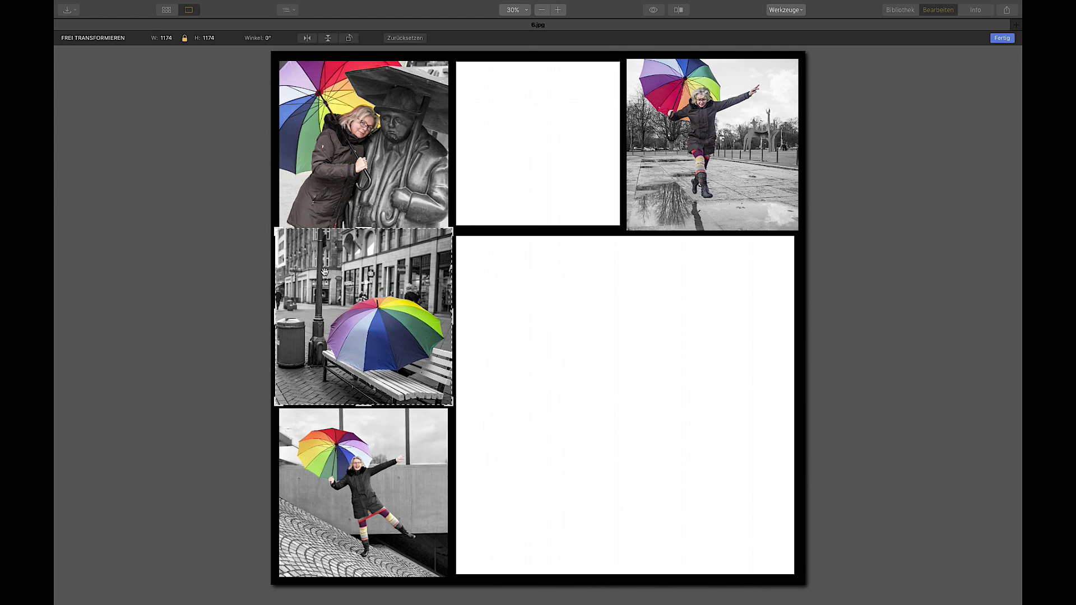
{"action": "left_click_drag", "start_coordinate": [276, 231], "coordinate": [280, 234]}
{"action": "left_click_drag", "start_coordinate": [353, 296], "coordinate": [352, 294]}
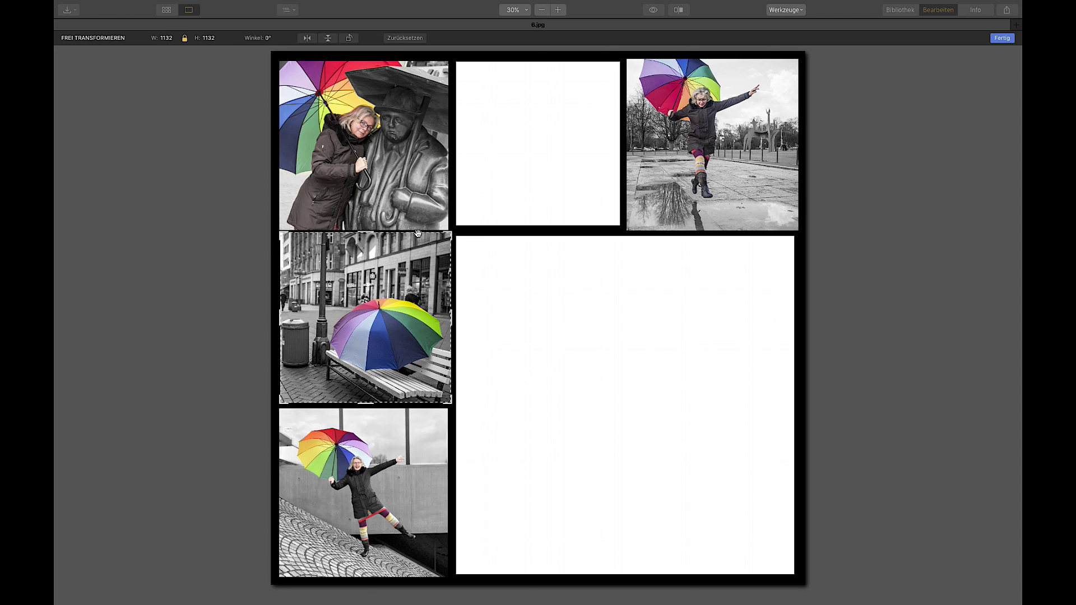
{"action": "left_click_drag", "start_coordinate": [452, 232], "coordinate": [428, 272]}
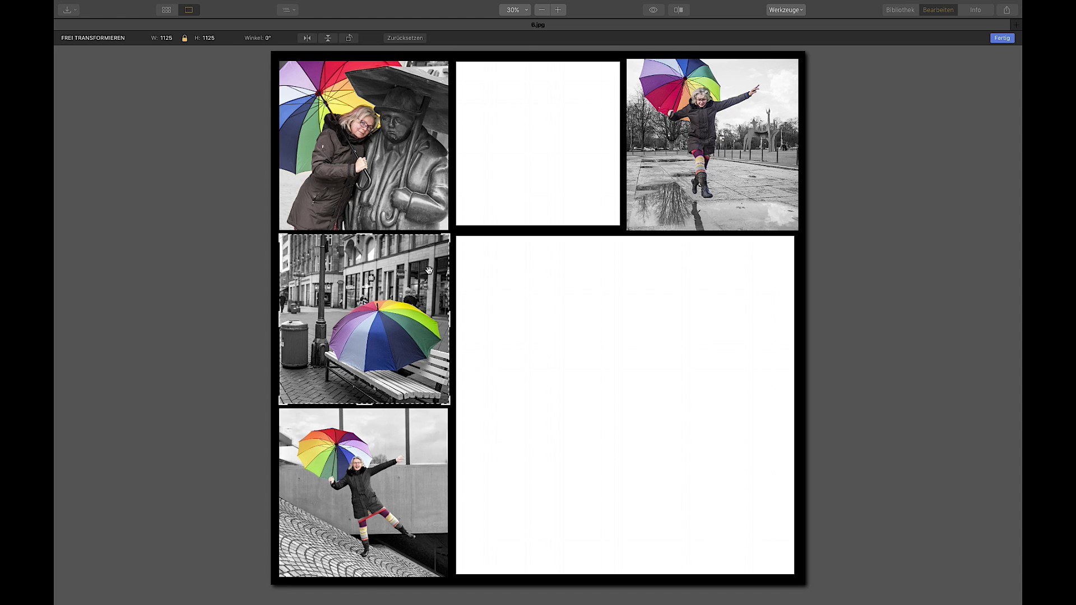
{"action": "left_click", "coordinate": [307, 37]}
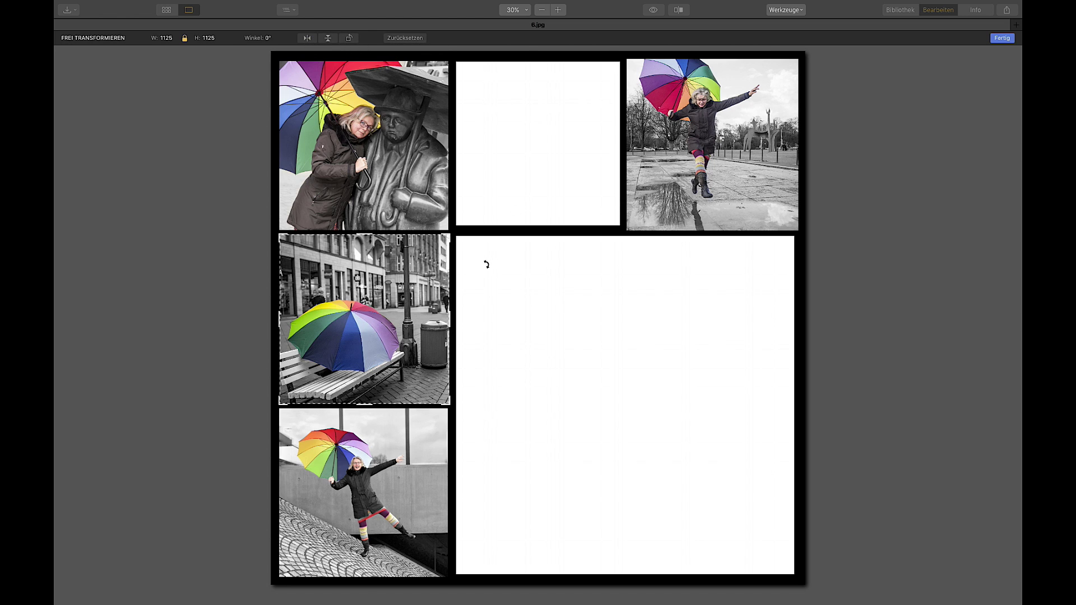
{"action": "key", "text": "Return"}
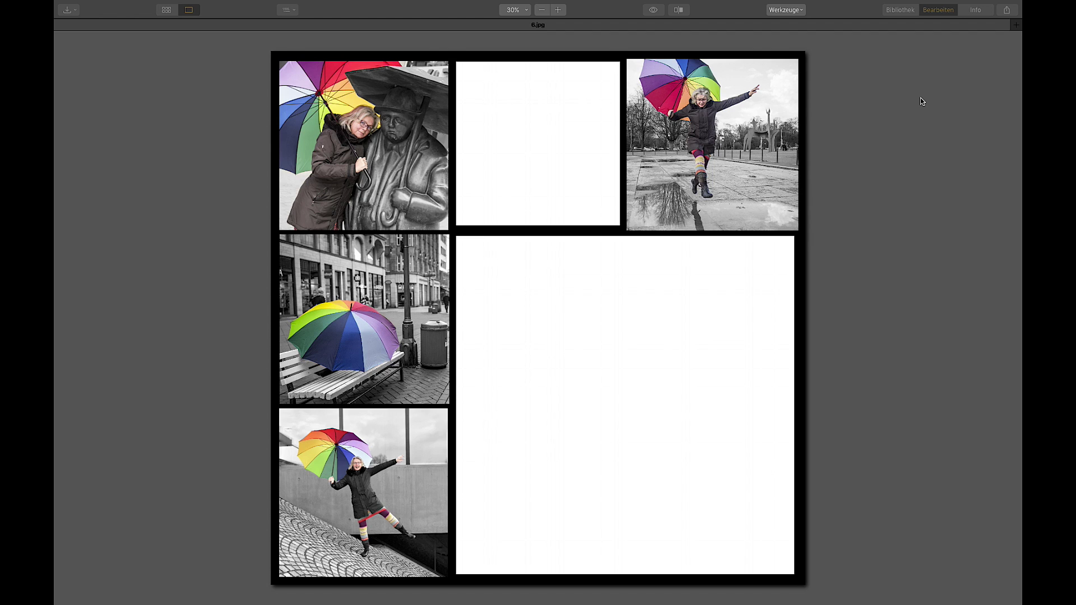
Step: Insert _RL87511.jpg from the Schirm folder as a new image layer
{"action": "key", "text": "Tab"}
{"action": "left_click", "coordinate": [1013, 92]}
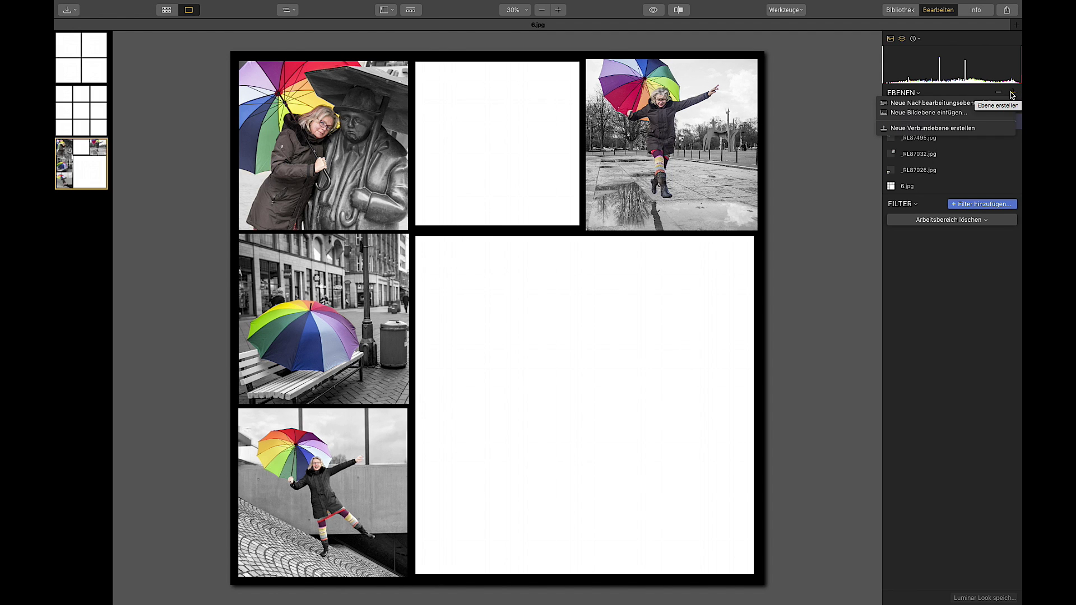
{"action": "left_click", "coordinate": [942, 113]}
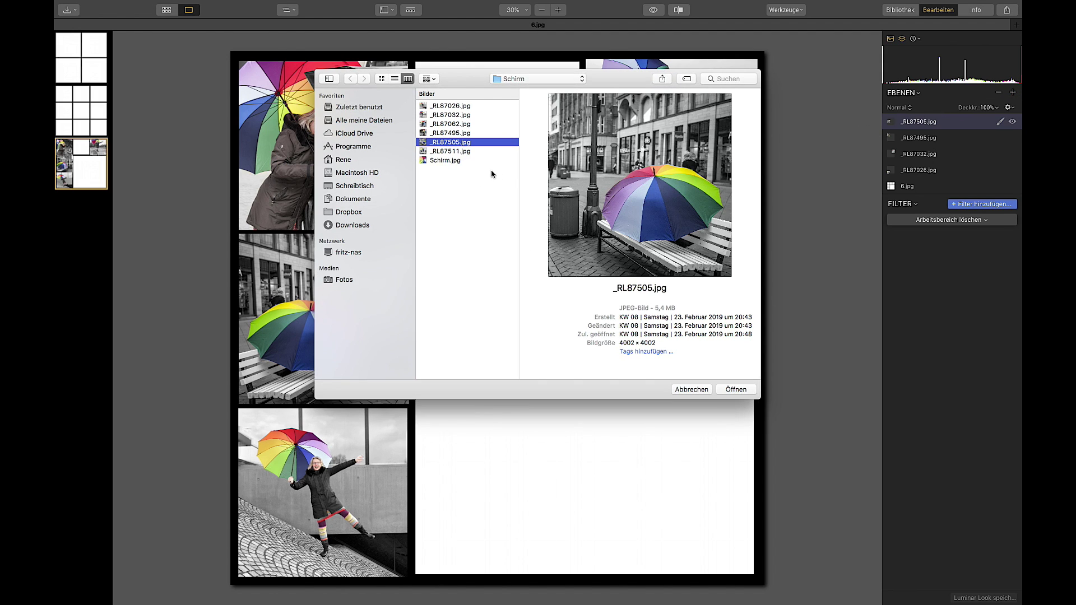
{"action": "left_click", "coordinate": [441, 152]}
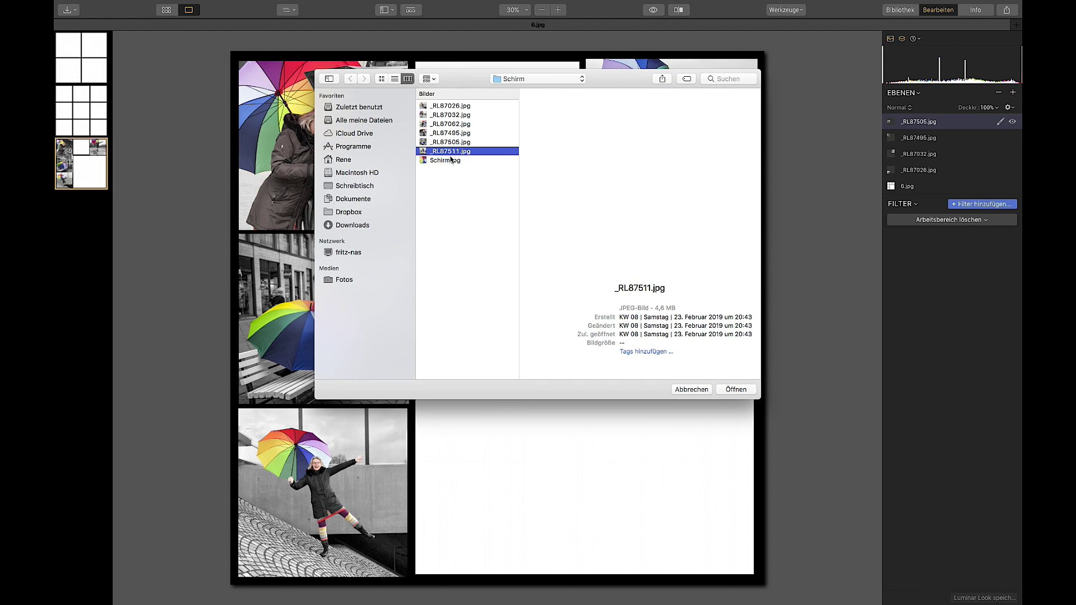
{"action": "left_click", "coordinate": [736, 390]}
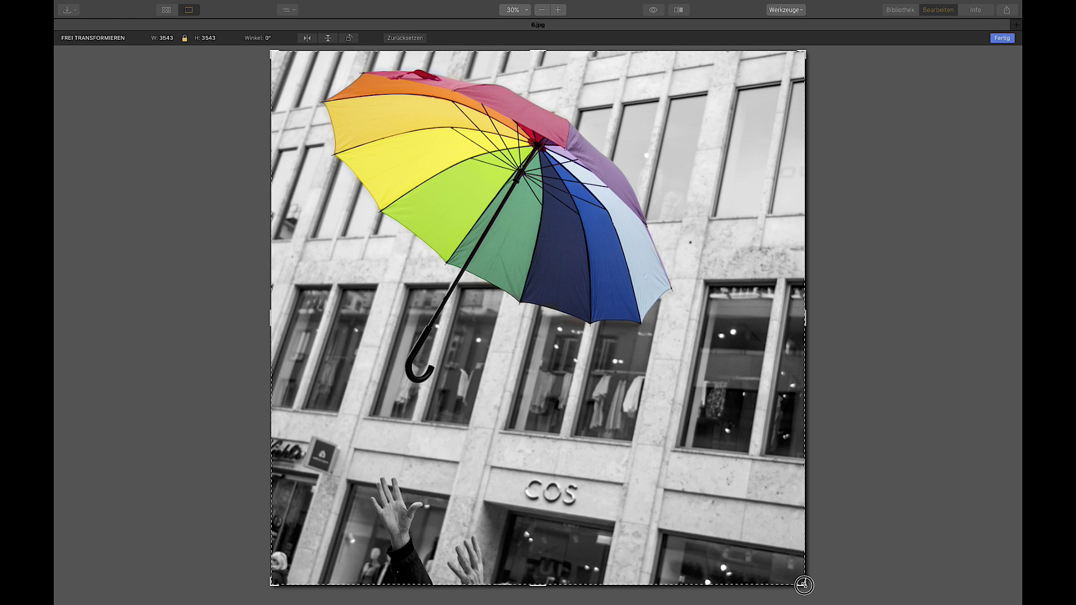
Step: Free-transform the _RL87511.jpg layer to 1114 px square, place it over the template's top-middle frame, and apply
{"action": "left_click_drag", "start_coordinate": [805, 585], "coordinate": [486, 176]}
{"action": "left_click_drag", "start_coordinate": [386, 141], "coordinate": [566, 141]}
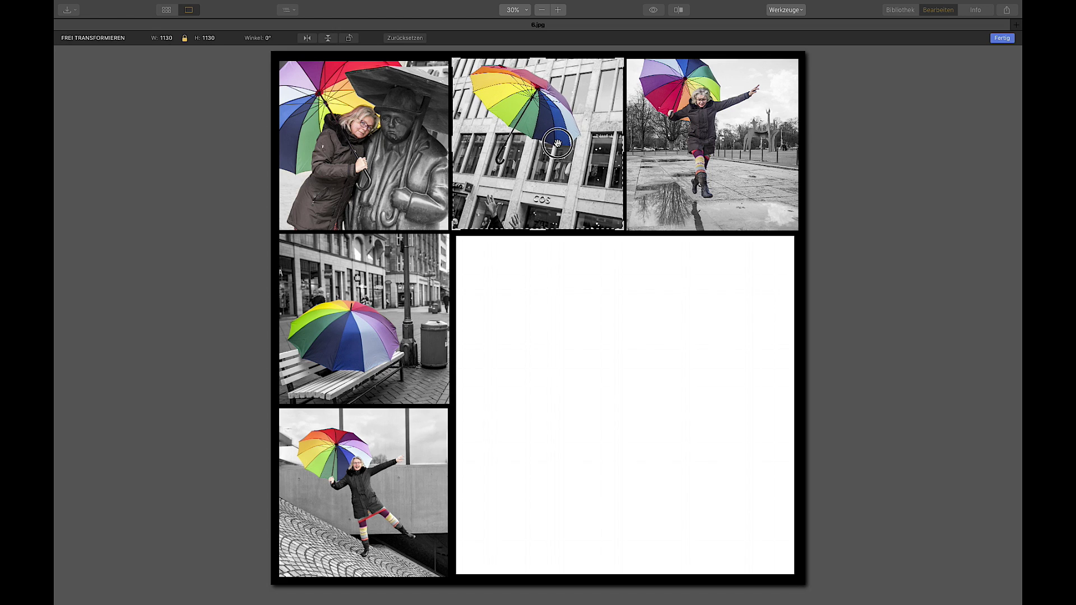
{"action": "left_click_drag", "start_coordinate": [453, 57], "coordinate": [456, 59]}
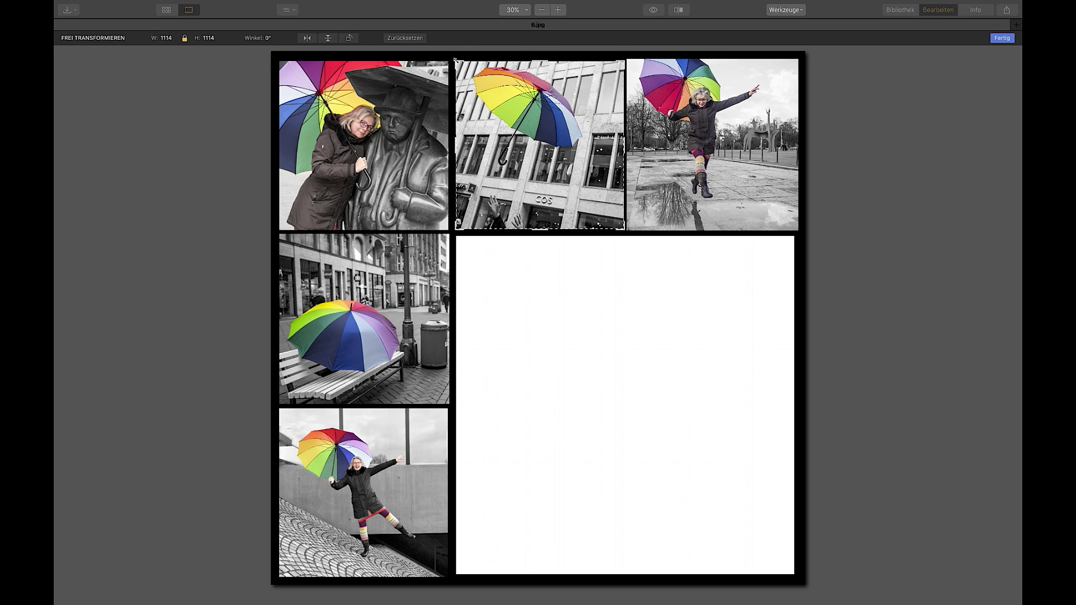
{"action": "left_click_drag", "start_coordinate": [516, 123], "coordinate": [525, 127]}
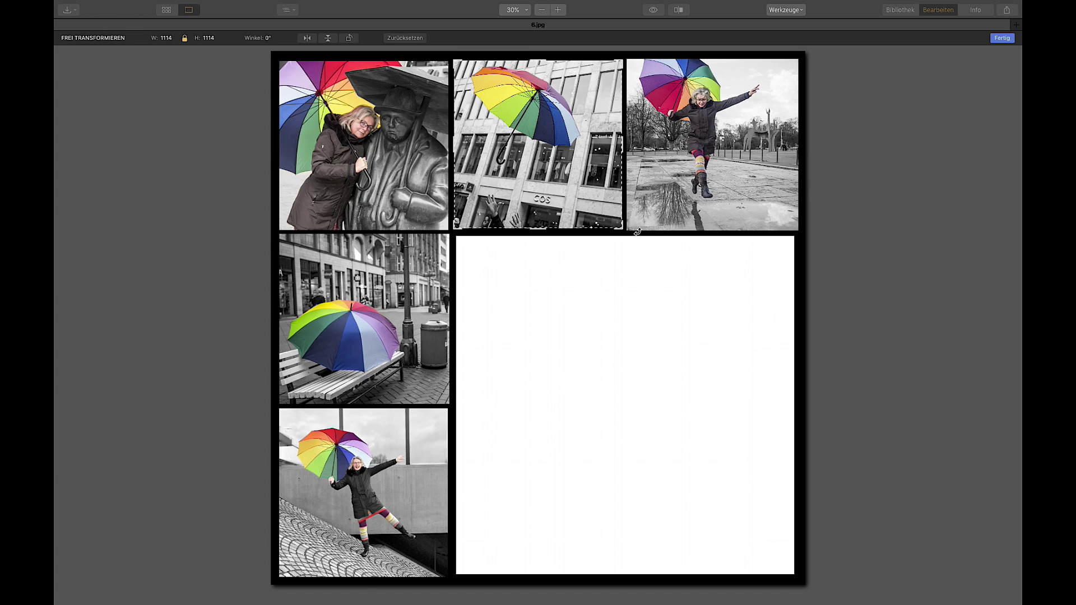
{"action": "key", "text": "Return"}
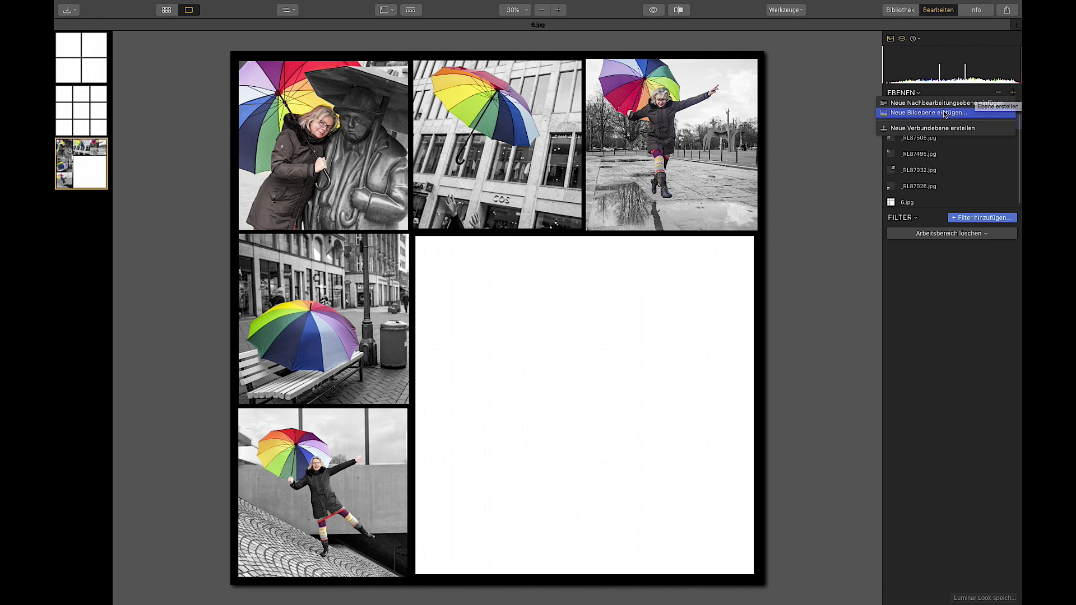
Step: Insert Schirm.jpg from the Schirm folder as a new image layer
{"action": "left_click", "coordinate": [947, 111]}
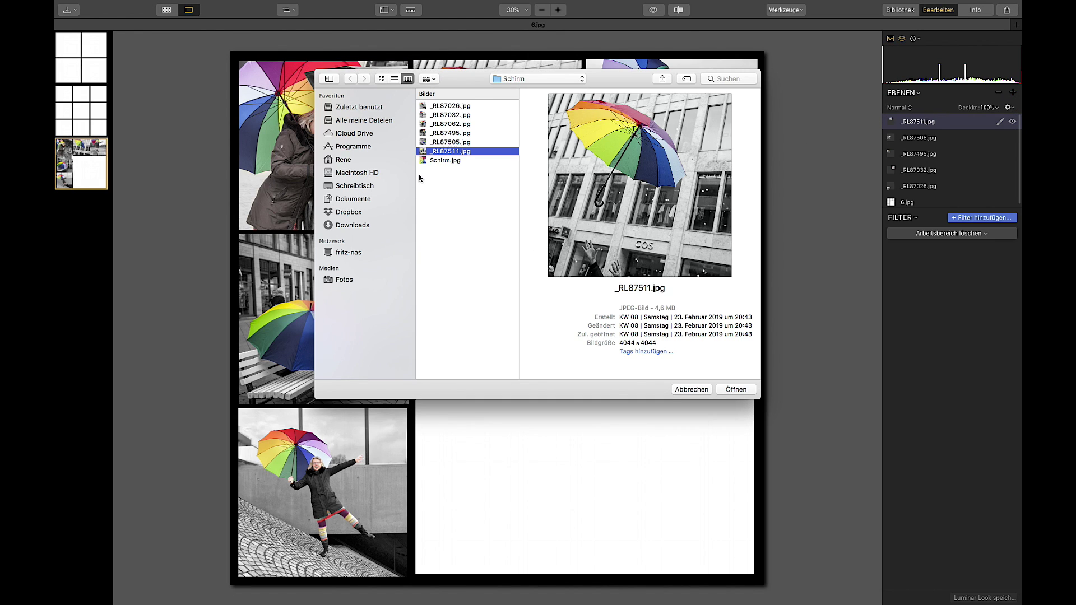
{"action": "left_click", "coordinate": [442, 161]}
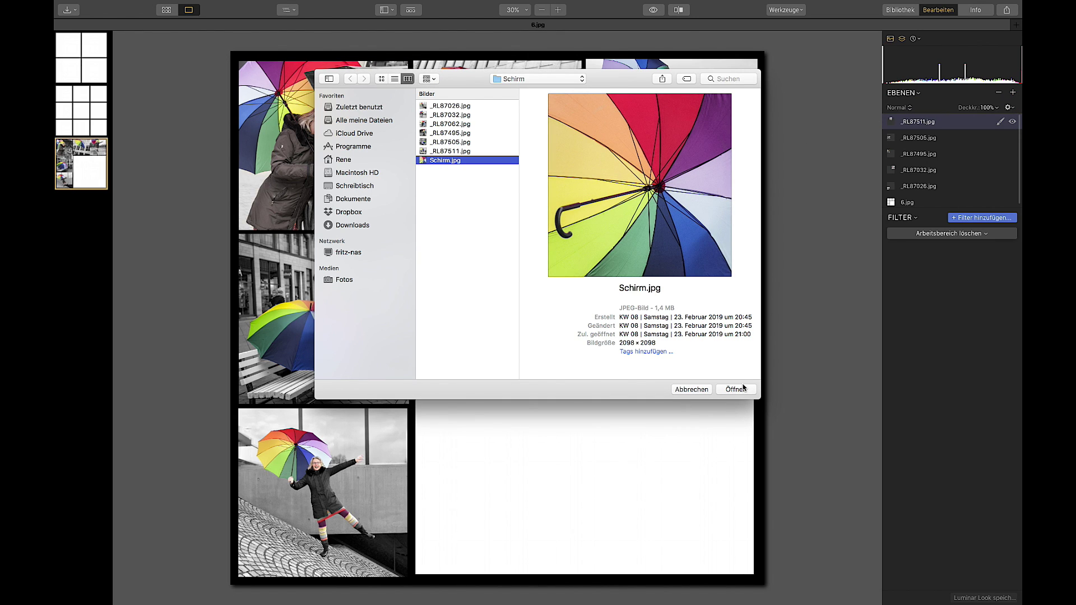
{"action": "left_click", "coordinate": [736, 389]}
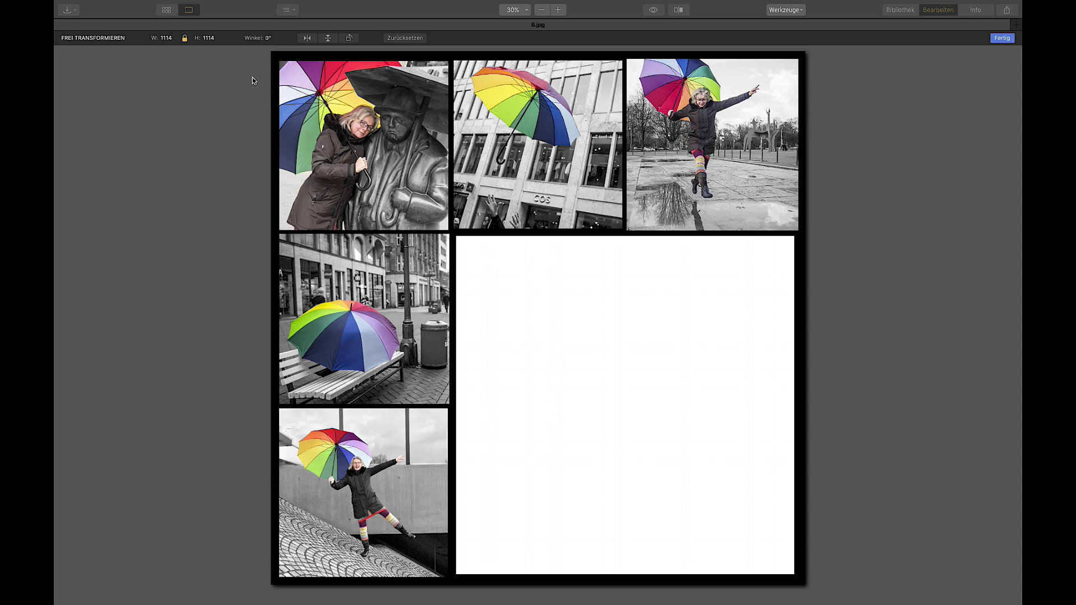
Step: Free-transform the Schirm.jpg layer to 2308 px square, center it over the template's large bottom-right frame, and apply
{"action": "left_click_drag", "start_coordinate": [278, 65], "coordinate": [464, 230]}
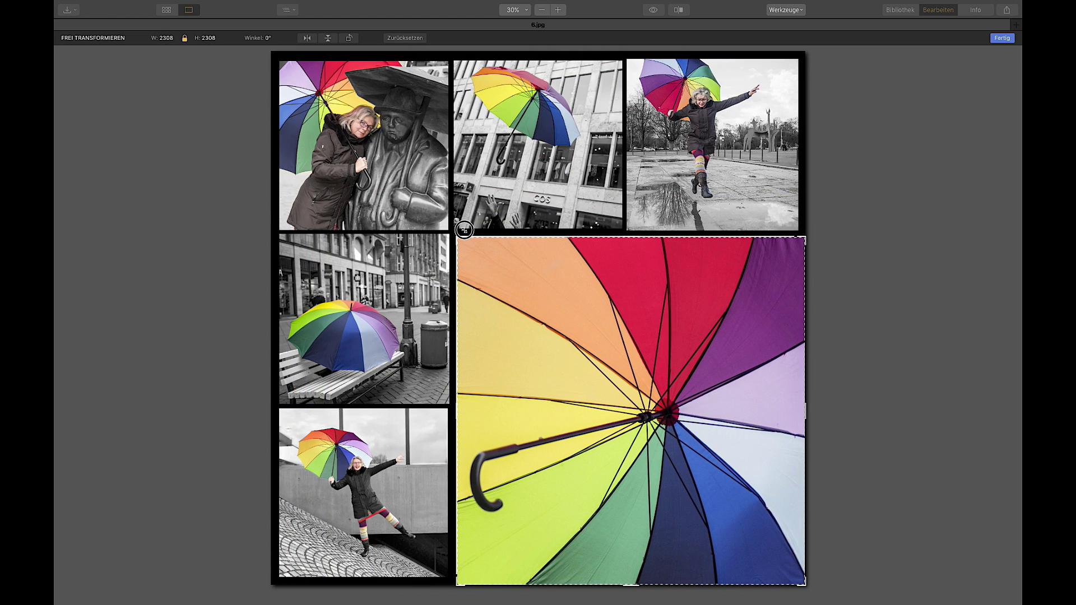
{"action": "left_click_drag", "start_coordinate": [575, 427], "coordinate": [572, 423]}
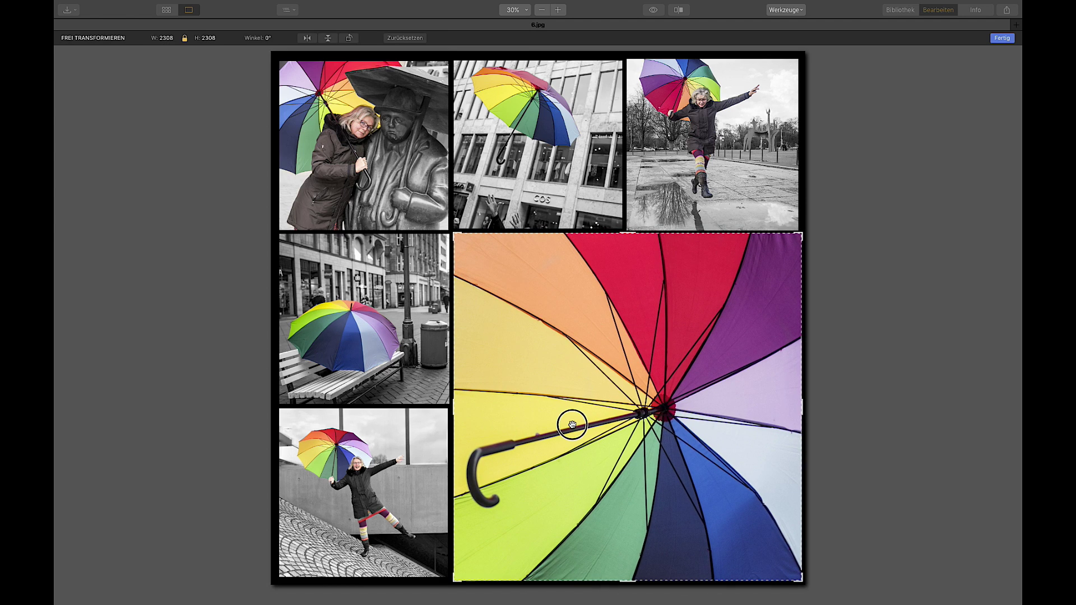
{"action": "key", "text": "Return"}
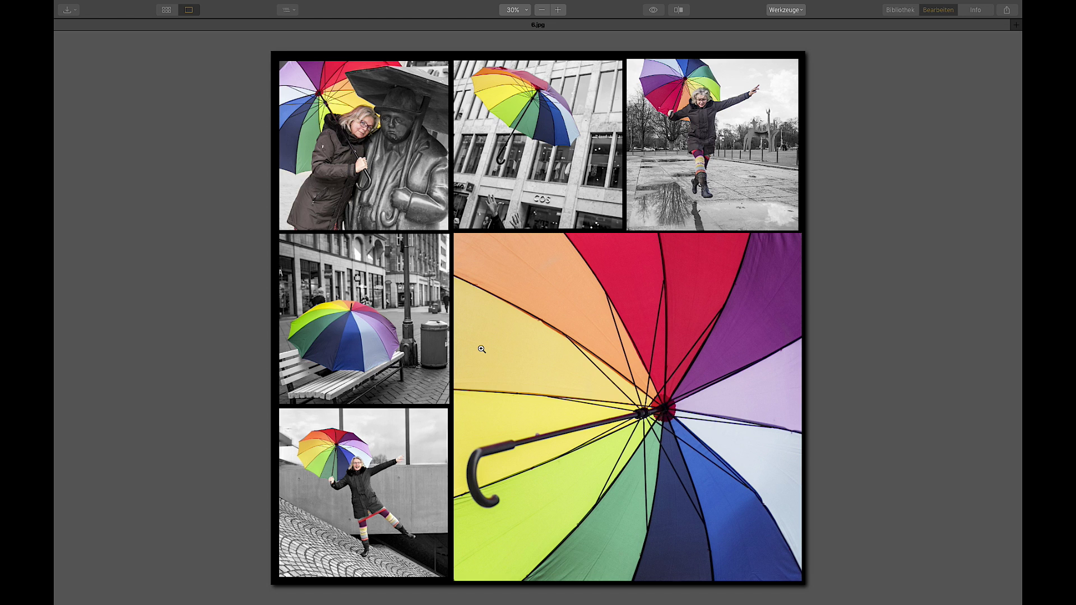
Step: Bring back the hidden side panels and turn off the filmstrip display
{"action": "key", "text": "Tab"}
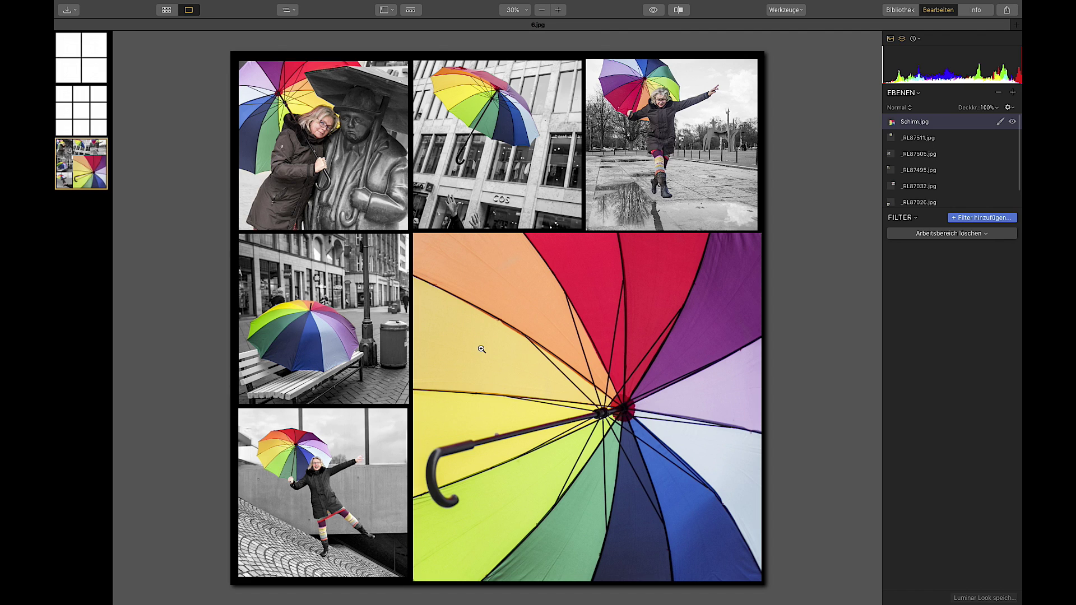
{"action": "left_click", "coordinate": [413, 24]}
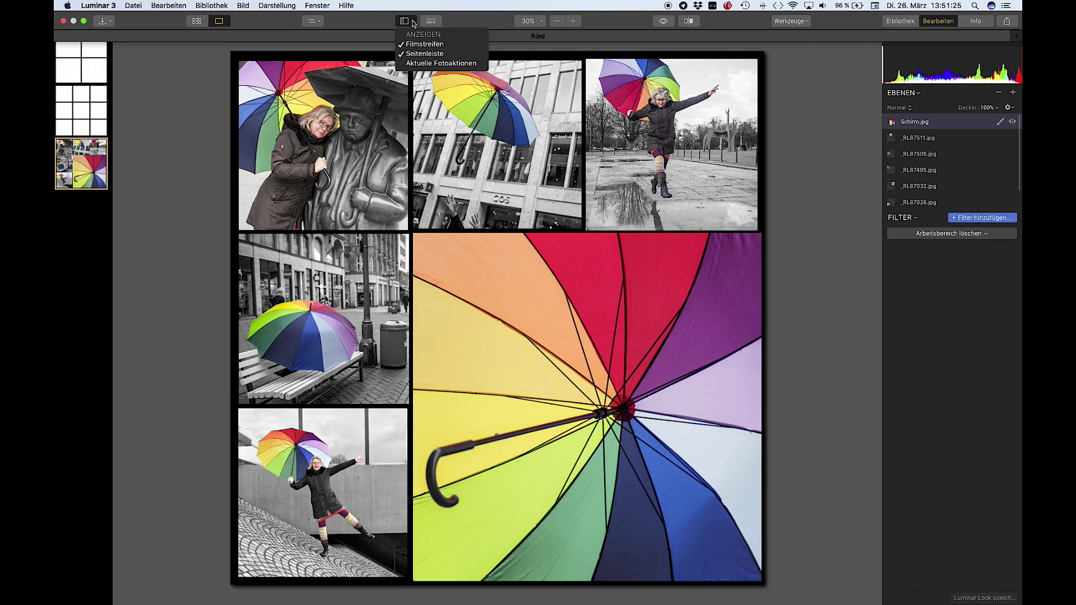
{"action": "left_click", "coordinate": [417, 44]}
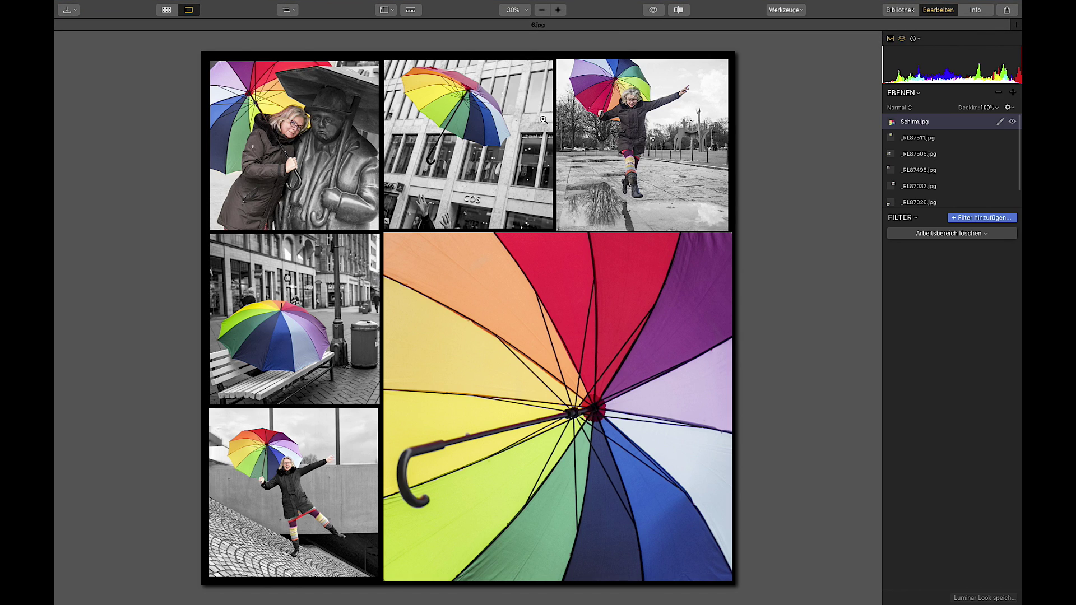
Step: Insert 6.jpg from the Collage folder's Rahmen 30cm subfolder as the topmost image layer and set its blend mode to Abdunkeln
{"action": "left_click", "coordinate": [1013, 93]}
{"action": "left_click", "coordinate": [977, 113]}
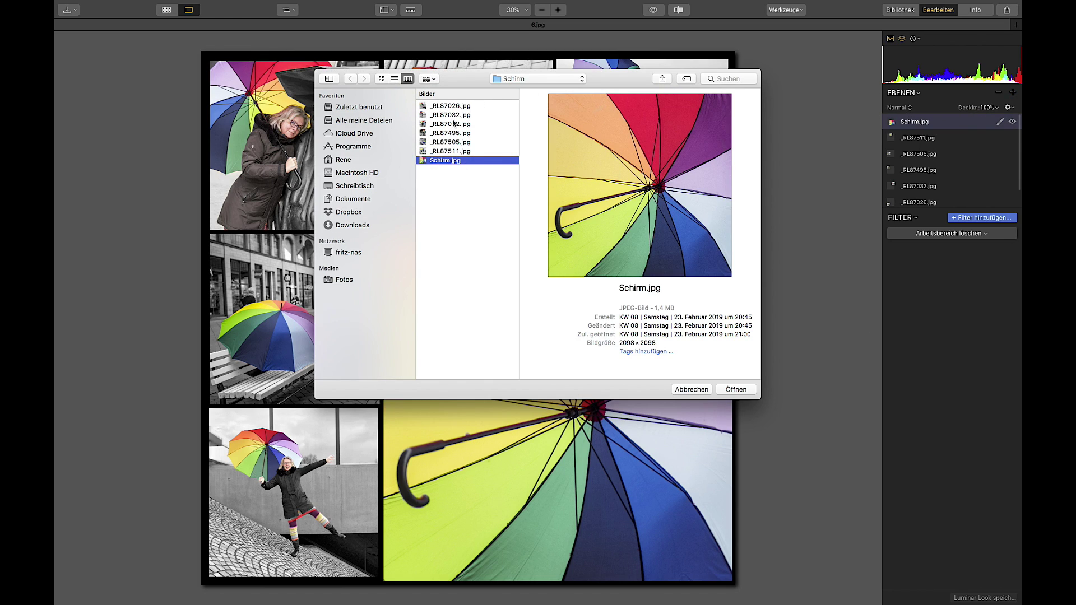
{"action": "left_click", "coordinate": [521, 79]}
{"action": "left_click", "coordinate": [521, 90]}
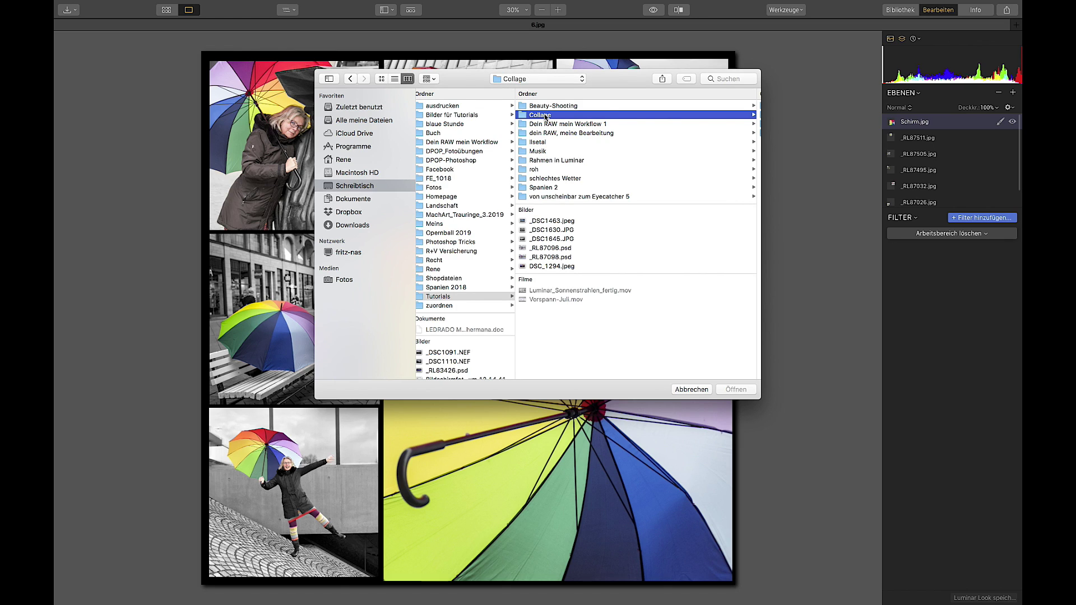
{"action": "left_click", "coordinate": [546, 115]}
{"action": "left_click", "coordinate": [679, 115]}
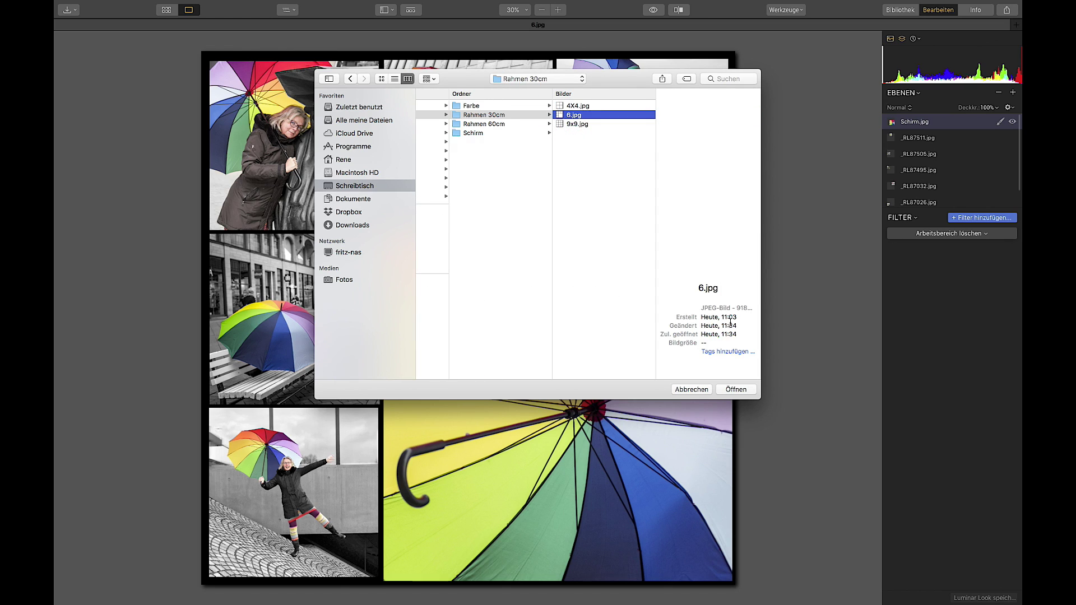
{"action": "left_click", "coordinate": [736, 390]}
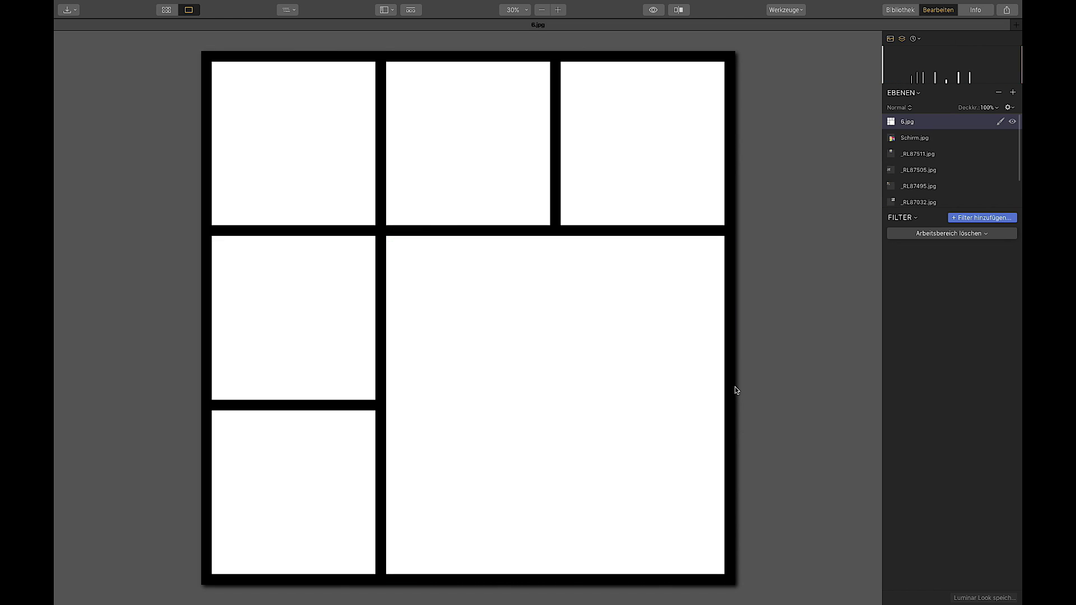
{"action": "left_click", "coordinate": [910, 108]}
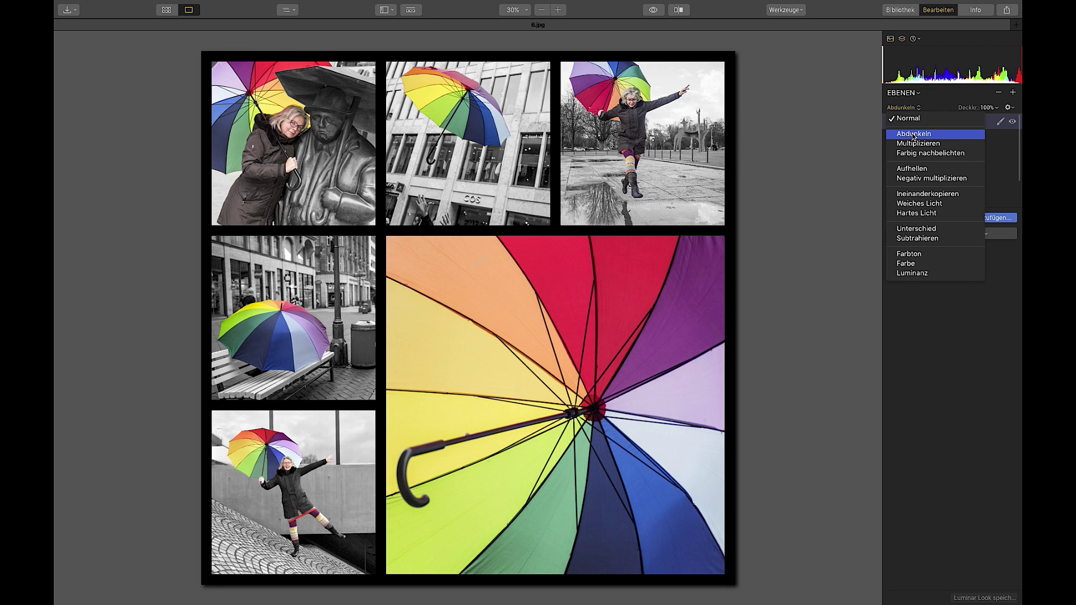
{"action": "left_click", "coordinate": [914, 135]}
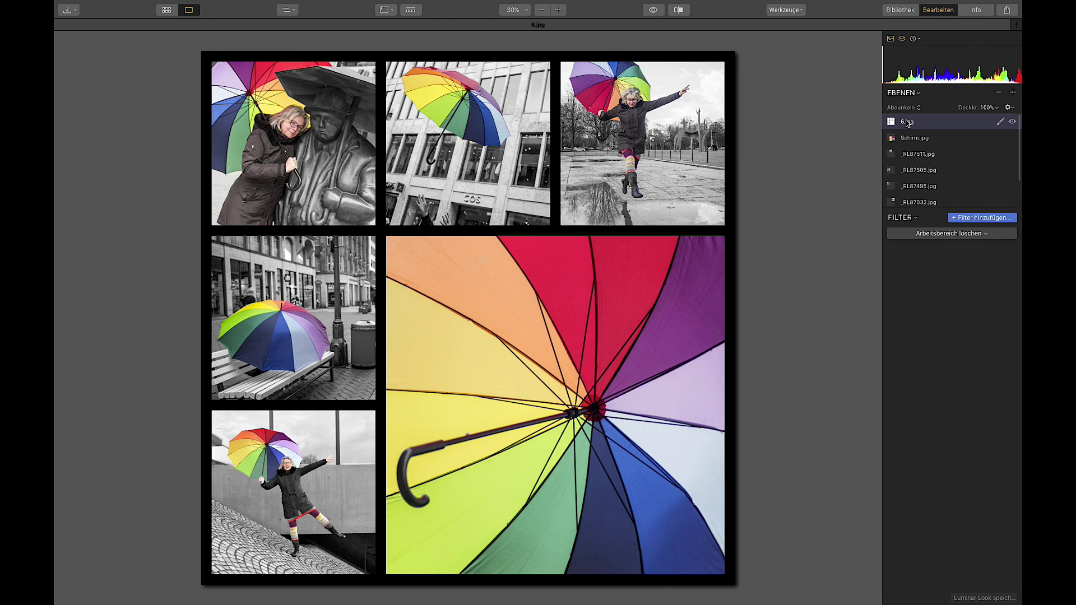
Step: Show the Luminar Looks strip, apply the Invert look to the 6.jpg frame layer, and set that layer's blend mode to Normal
{"action": "left_click", "coordinate": [411, 10]}
{"action": "mouse_move", "coordinate": [359, 573]}
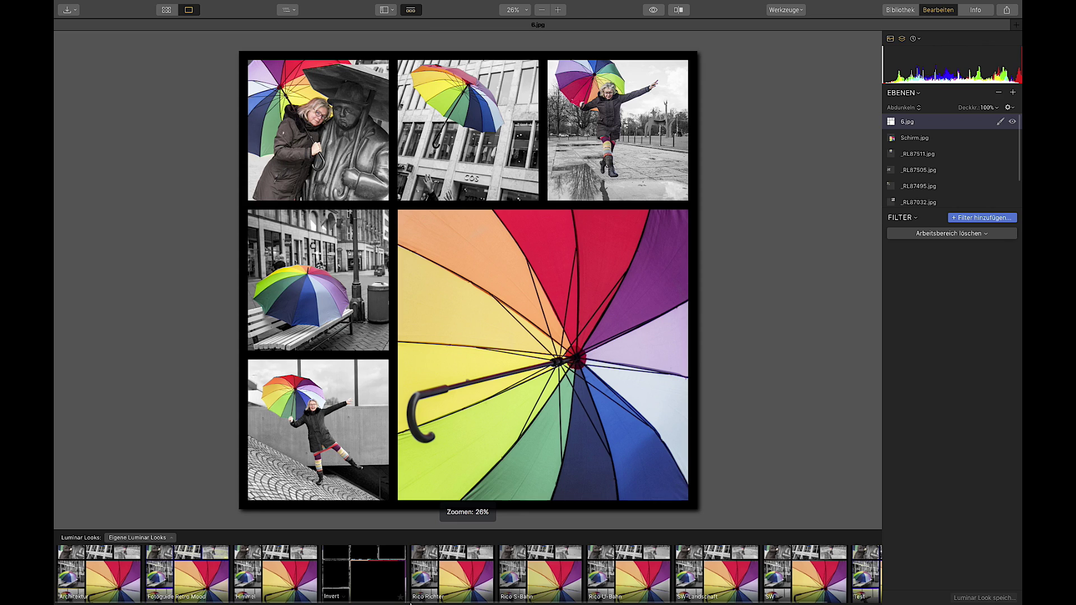
{"action": "left_click", "coordinate": [360, 571]}
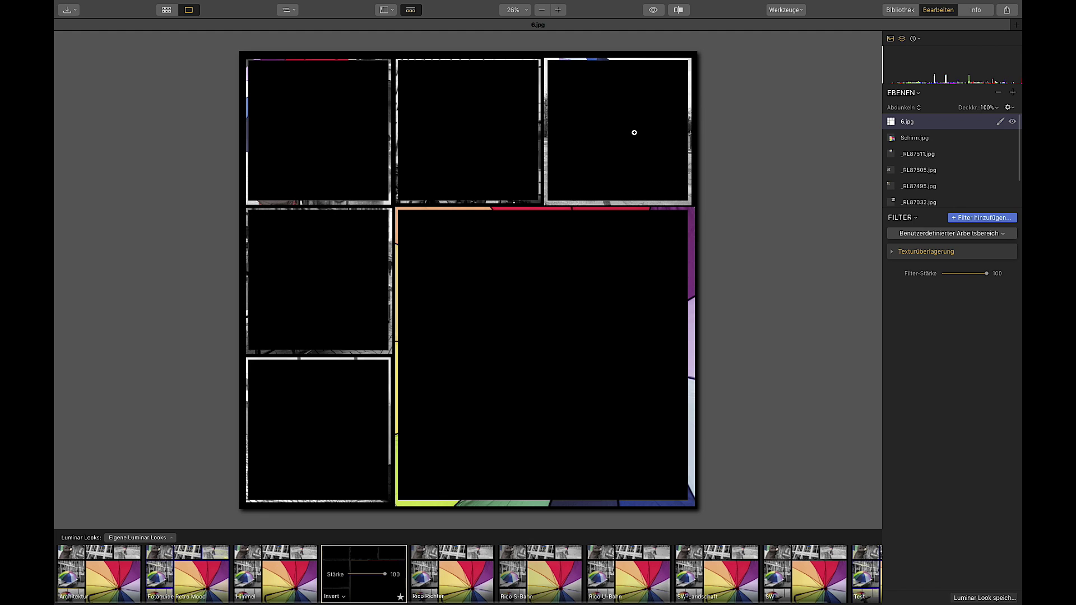
{"action": "left_click", "coordinate": [912, 108]}
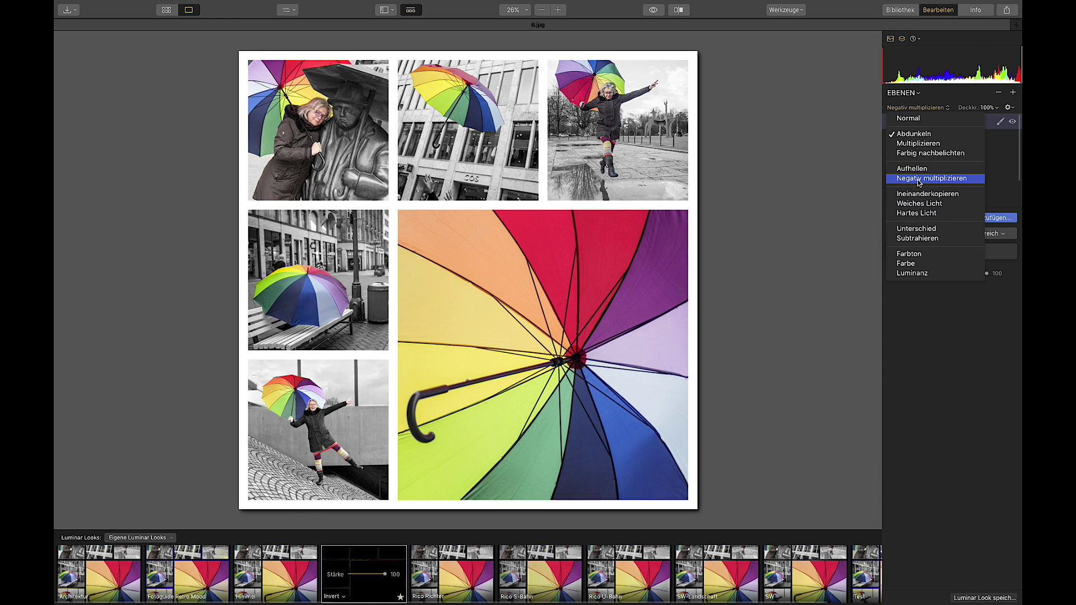
{"action": "left_click", "coordinate": [909, 119]}
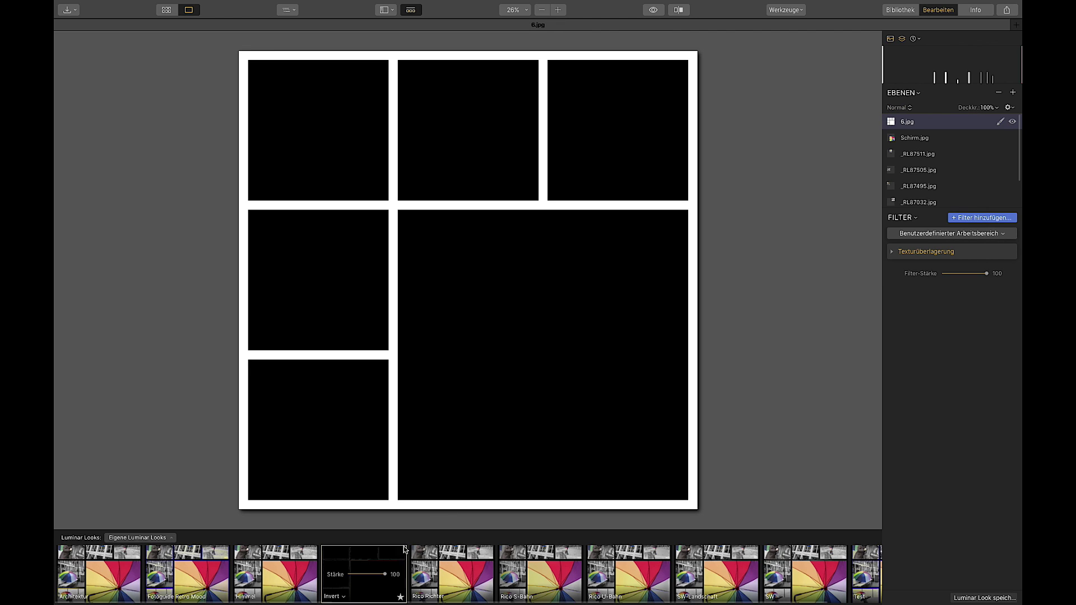
Step: Revert the edit history to the 6.jpg: Überblenden Abdunkeln state
{"action": "left_click", "coordinate": [915, 38]}
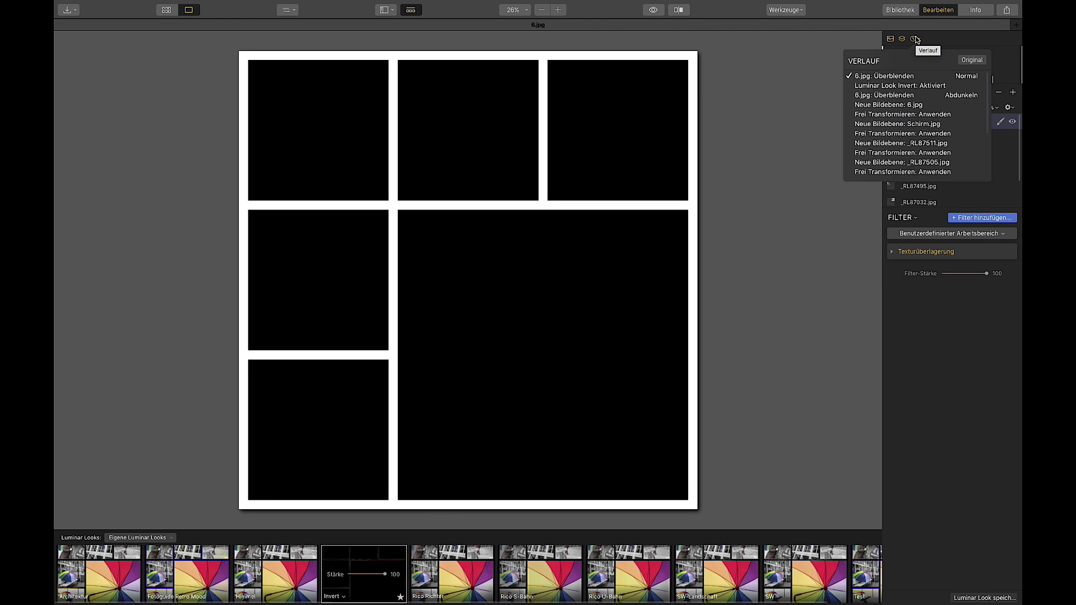
{"action": "left_click", "coordinate": [909, 96]}
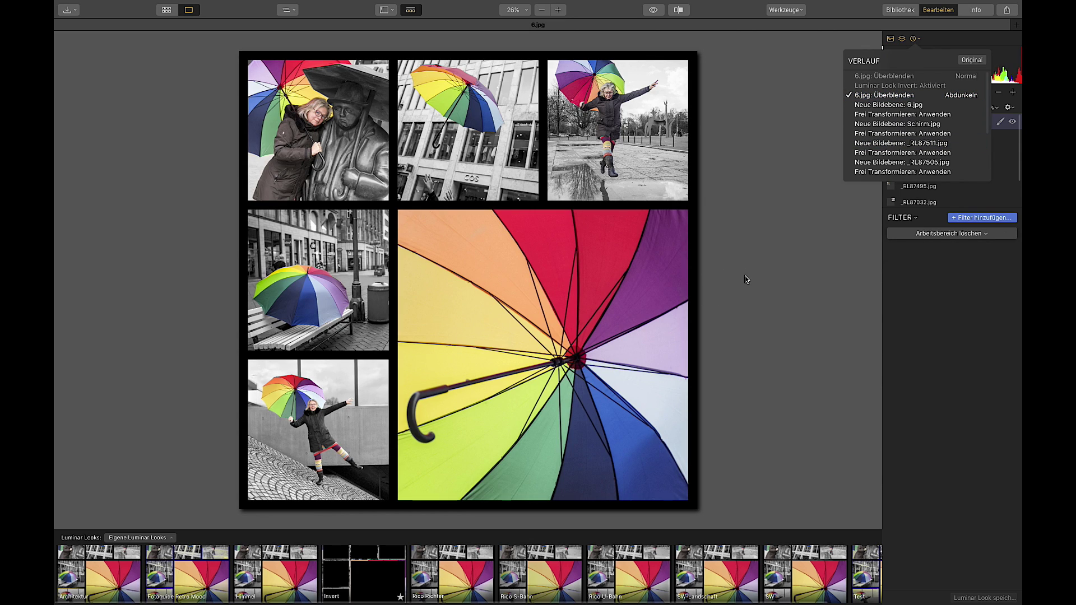
{"action": "left_click", "coordinate": [805, 196]}
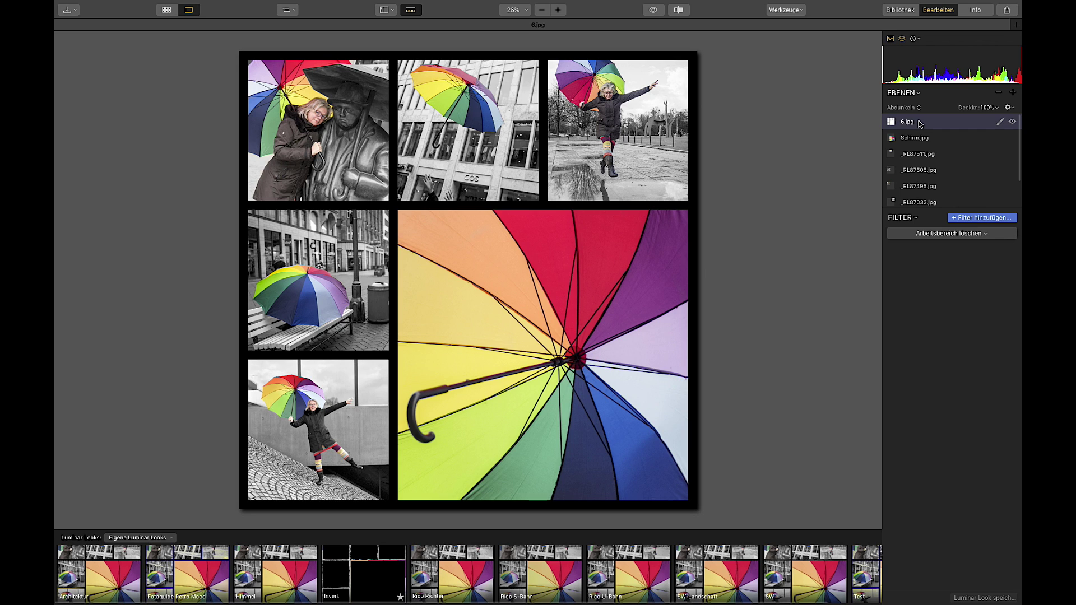
Step: Add the Kurven filter to the 6.jpg layer and invert its curve by swapping the black and white end points
{"action": "left_click", "coordinate": [981, 219]}
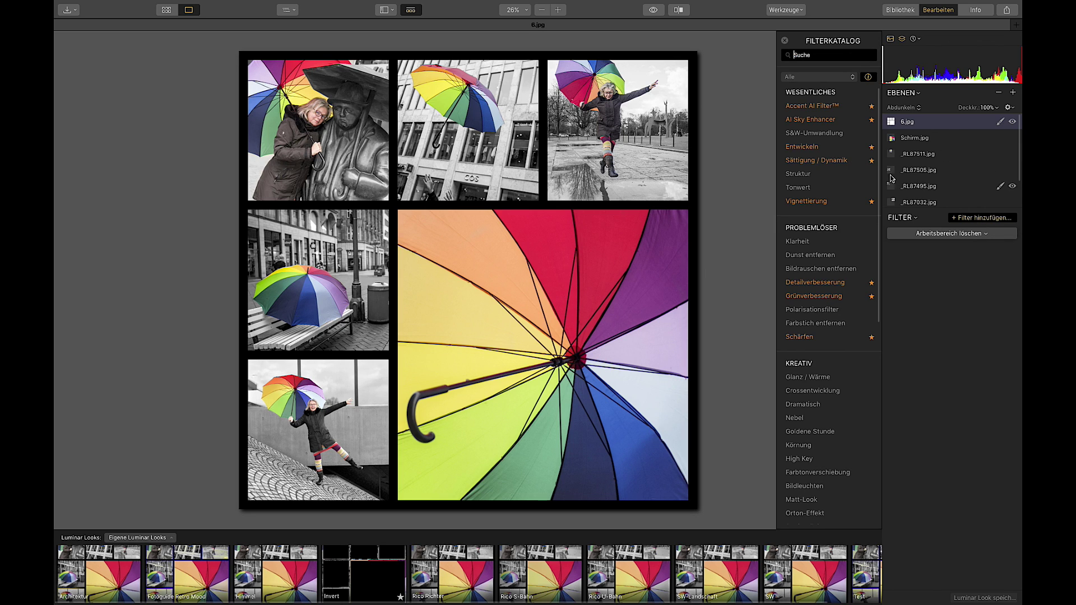
{"action": "scroll", "coordinate": [843, 206], "scroll_direction": "down", "scroll_amount": 1}
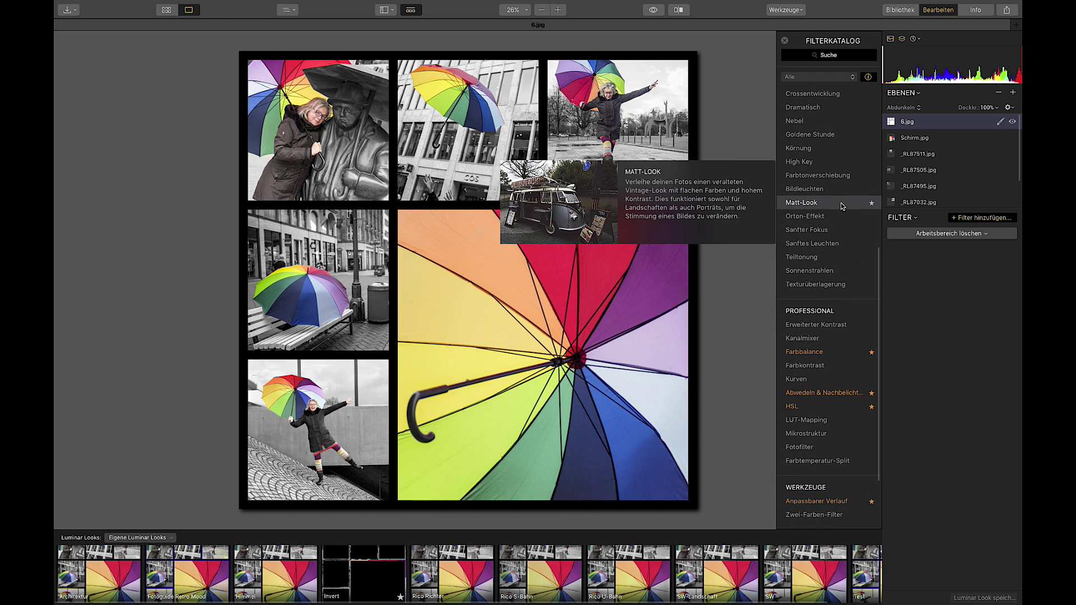
{"action": "left_click", "coordinate": [800, 382]}
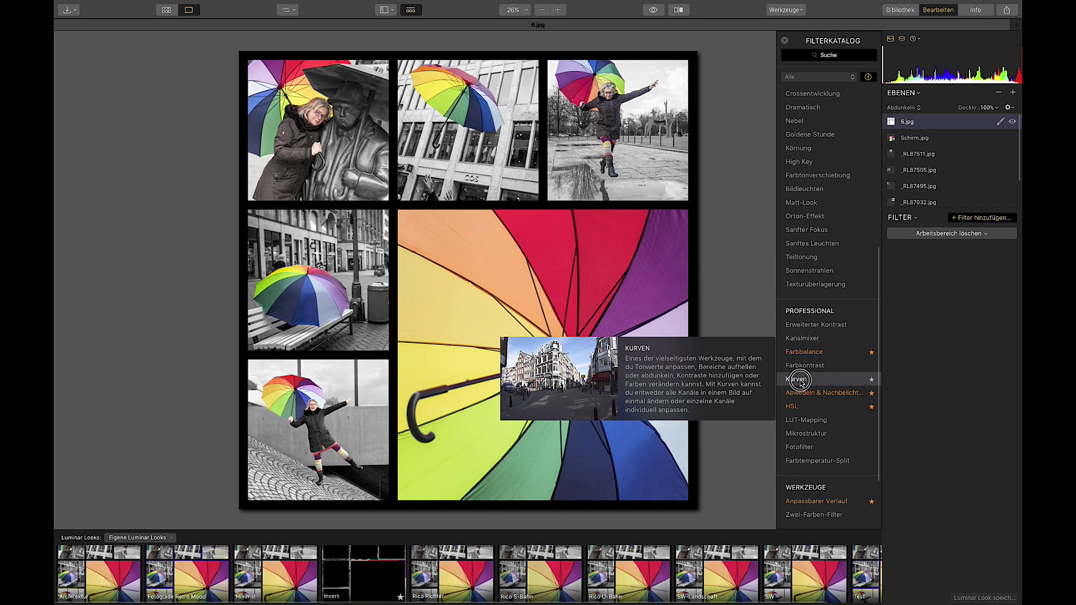
{"action": "left_click", "coordinate": [785, 40]}
{"action": "left_click_drag", "start_coordinate": [1002, 282], "coordinate": [1013, 382]}
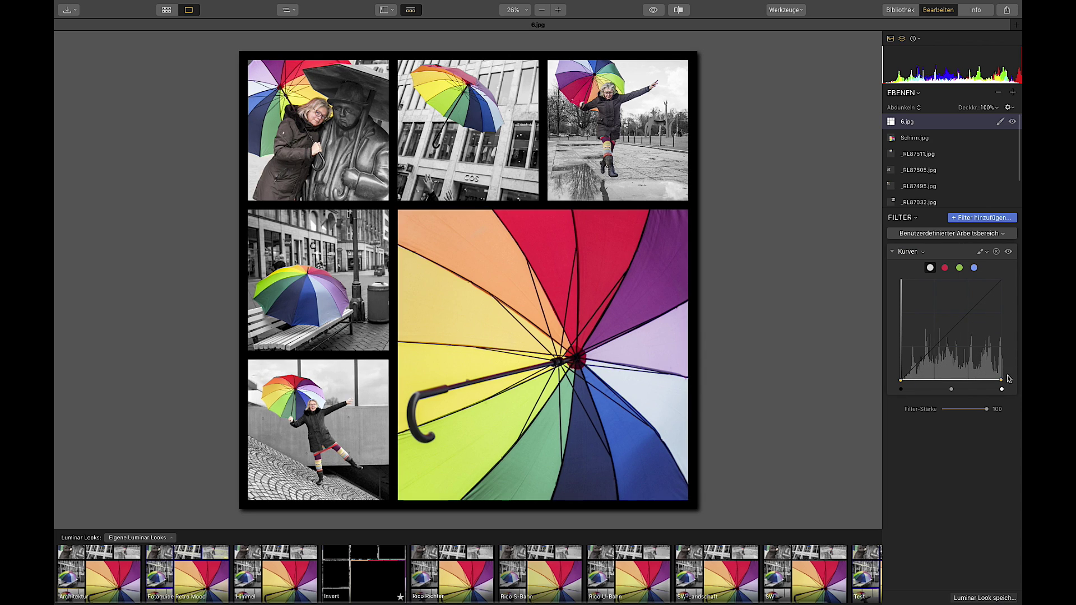
{"action": "left_click_drag", "start_coordinate": [901, 383], "coordinate": [877, 271]}
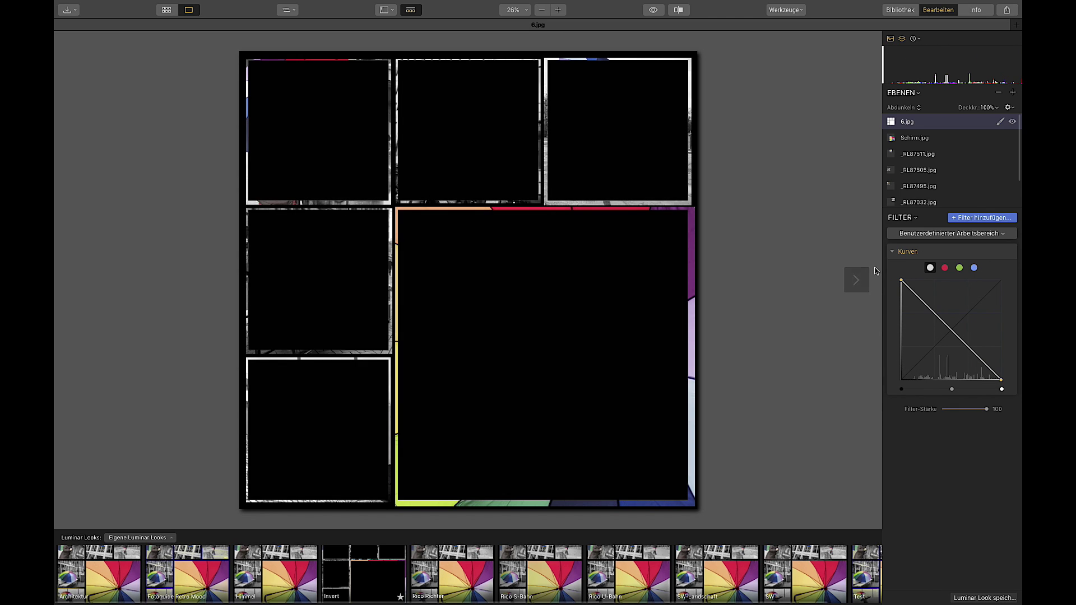
Step: Try the Aufhellen blend mode on the 6.jpg frame layer and settle on Negativ multiplizieren
{"action": "left_click", "coordinate": [910, 108]}
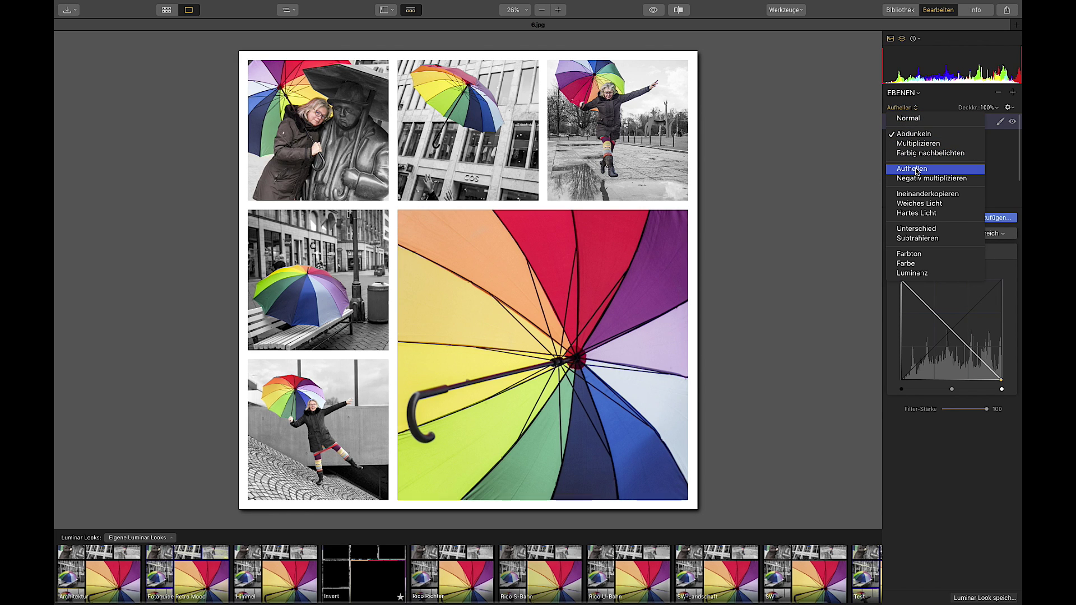
{"action": "left_click", "coordinate": [918, 170]}
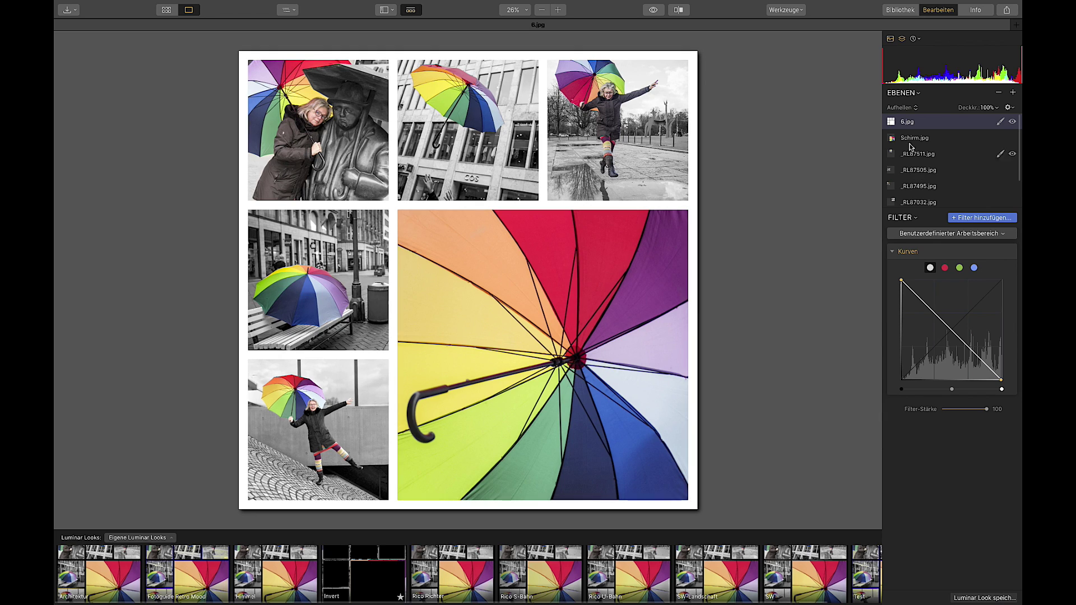
{"action": "left_click", "coordinate": [909, 107]}
{"action": "left_click", "coordinate": [918, 176]}
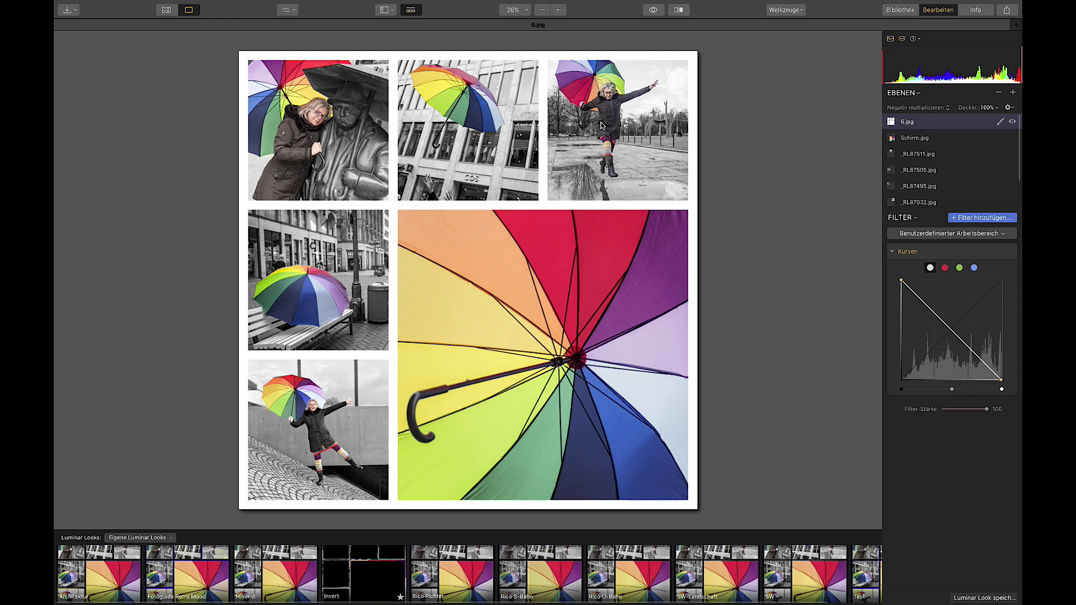
Step: Free-transform the _RL87511.jpg photo in the template's upper middle frame to about 1116 px square, apply, and reselect the 6.jpg layer
{"action": "left_click", "coordinate": [915, 155]}
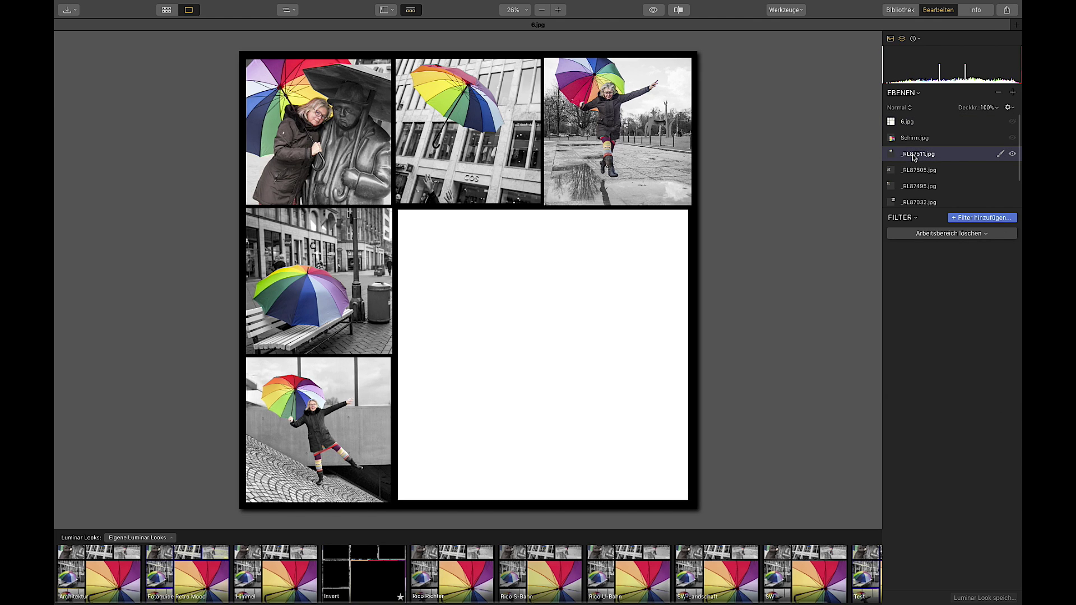
{"action": "key", "text": "super+t"}
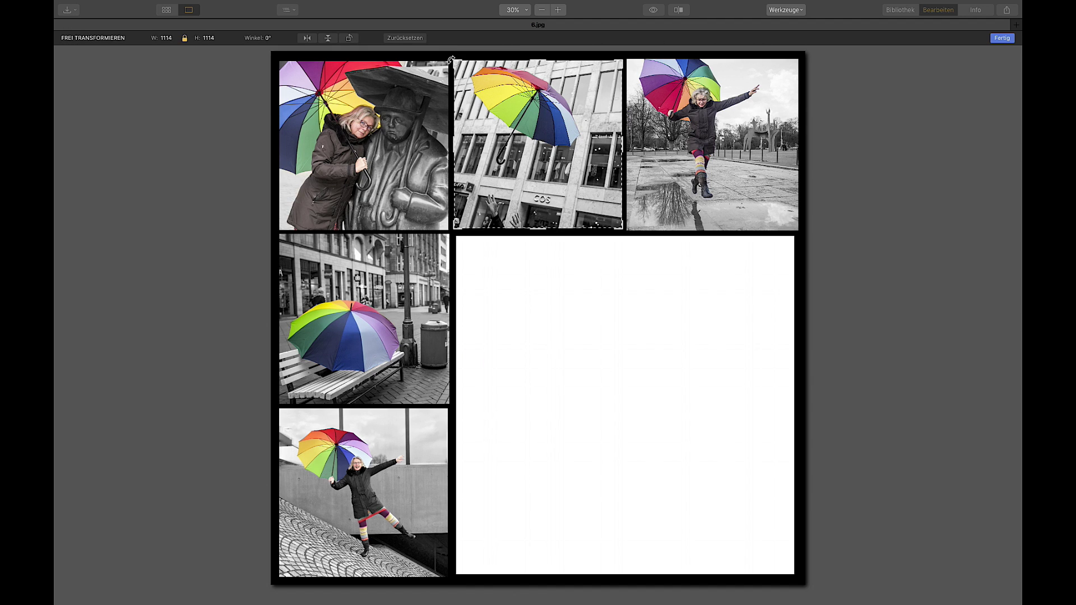
{"action": "mouse_move", "coordinate": [453, 59]}
{"action": "left_mouse_down"}
{"action": "mouse_move", "coordinate": [466, 72]}
{"action": "mouse_move", "coordinate": [452, 58]}
{"action": "left_mouse_up"}
{"action": "mouse_move", "coordinate": [572, 161]}
{"action": "left_mouse_down"}
{"action": "mouse_move", "coordinate": [563, 181]}
{"action": "mouse_move", "coordinate": [571, 162]}
{"action": "left_mouse_up"}
{"action": "key", "text": "Return"}
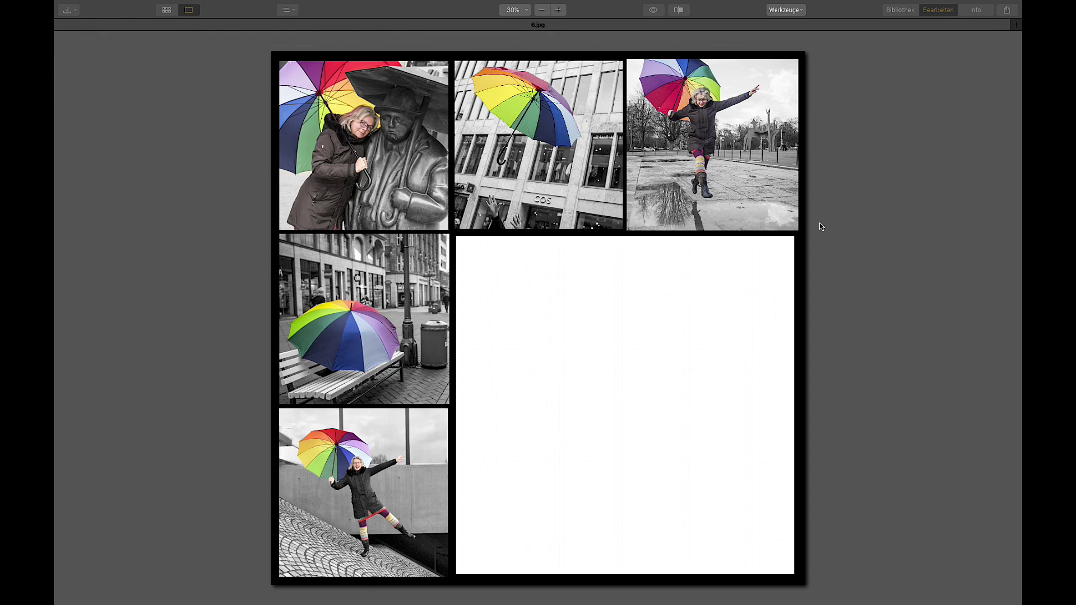
{"action": "key", "text": "Tab"}
{"action": "left_click", "coordinate": [904, 122]}
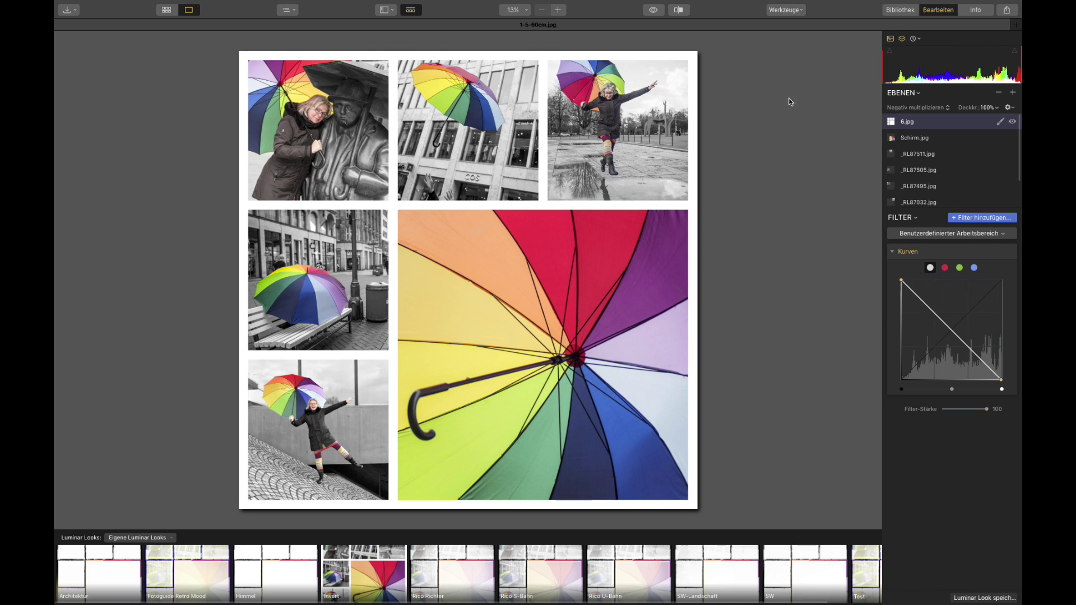
Step: Try merging the collage layers into a single layer and undo the merge
{"action": "left_click", "coordinate": [918, 94]}
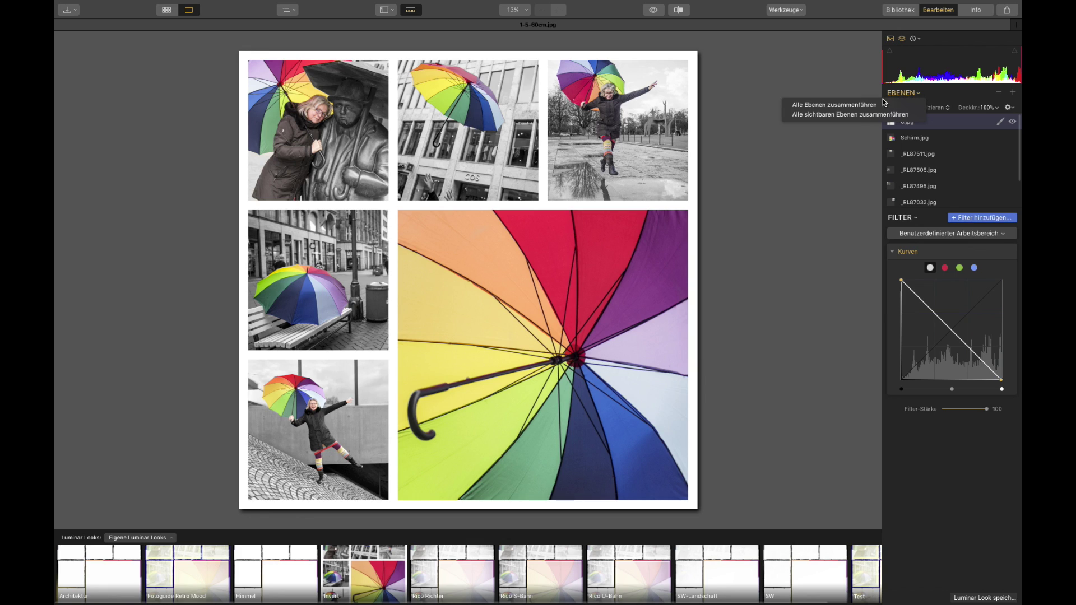
{"action": "left_click", "coordinate": [845, 107]}
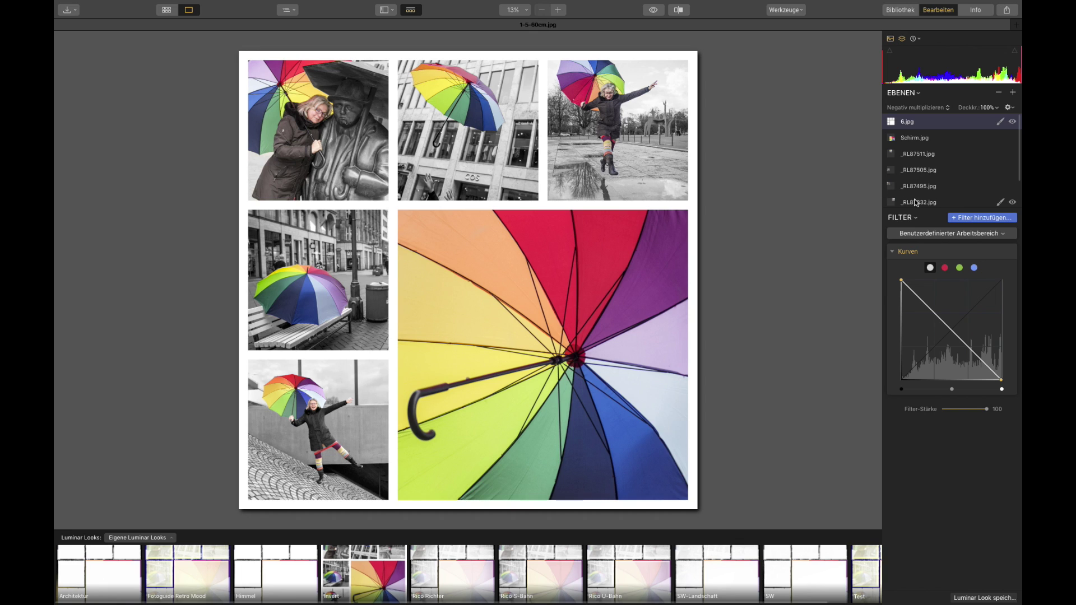
{"action": "key", "text": "super+alt+shift+e"}
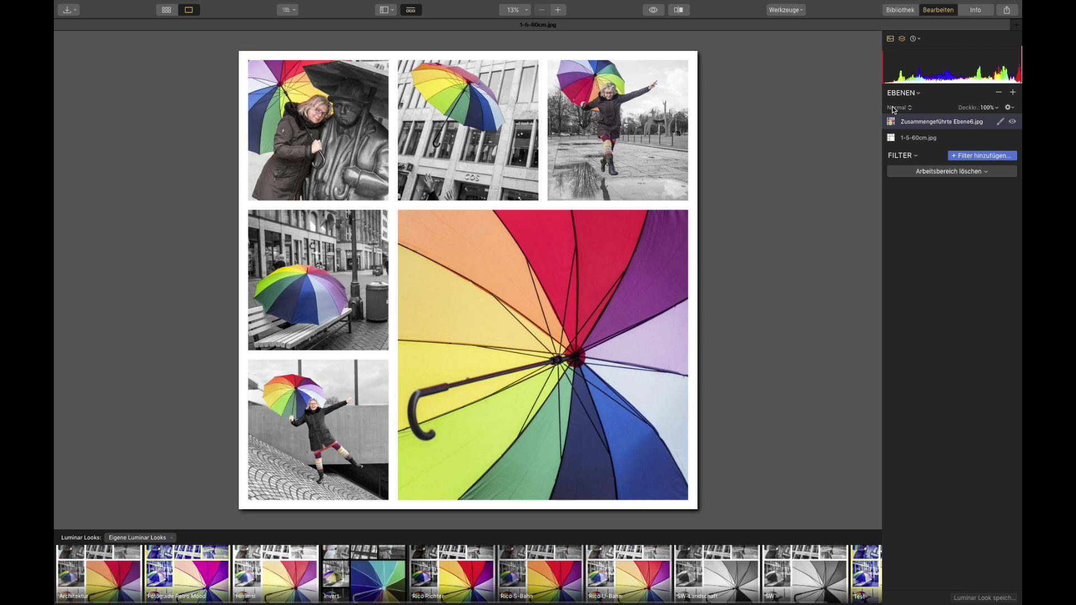
{"action": "key", "text": "ctrl+z"}
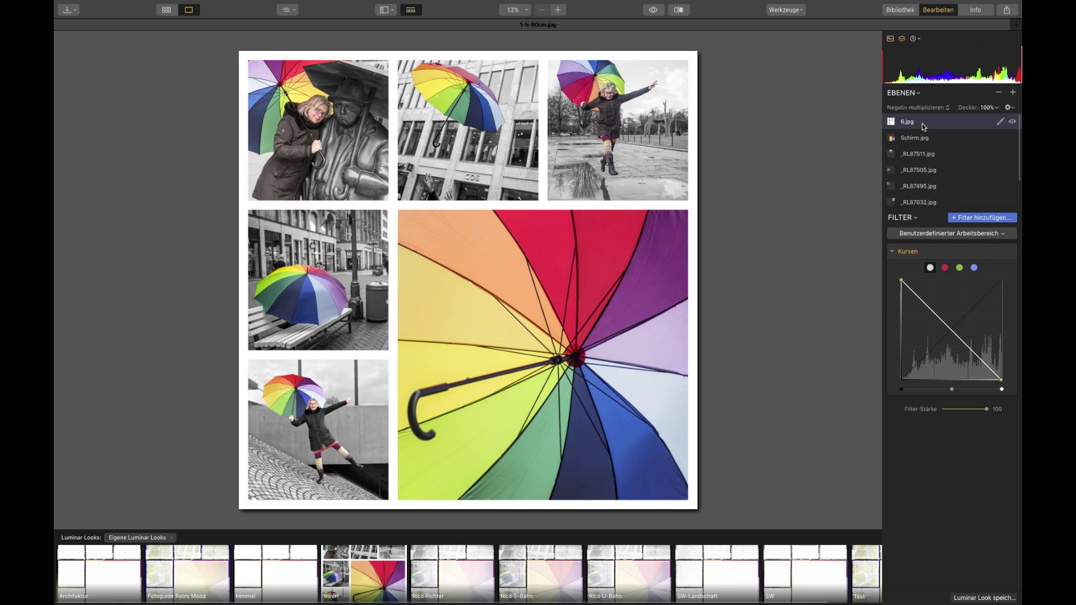
Step: Create a new composite layer (Verbundebene) above the 6.jpg layer and check the original layers beneath it
{"action": "left_click", "coordinate": [1013, 93]}
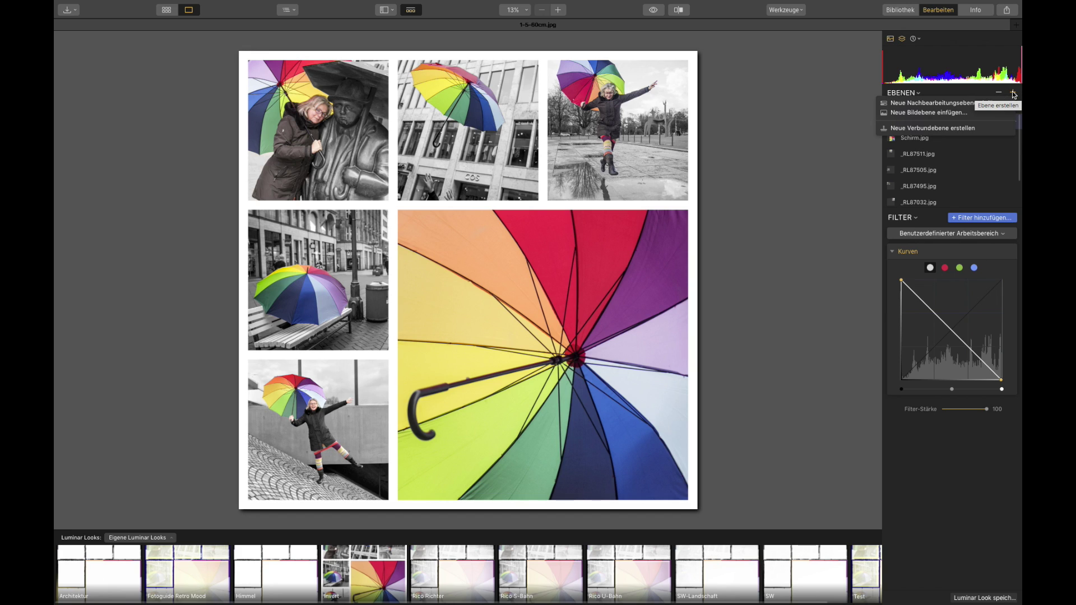
{"action": "left_click", "coordinate": [914, 128]}
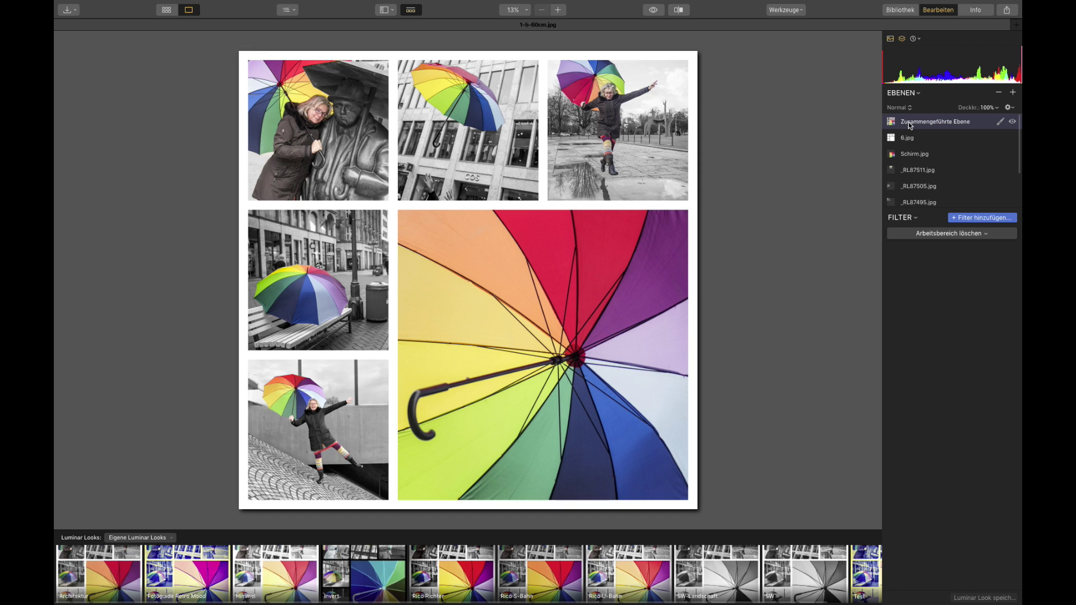
{"action": "scroll", "coordinate": [914, 151], "scroll_direction": "down", "scroll_amount": 2}
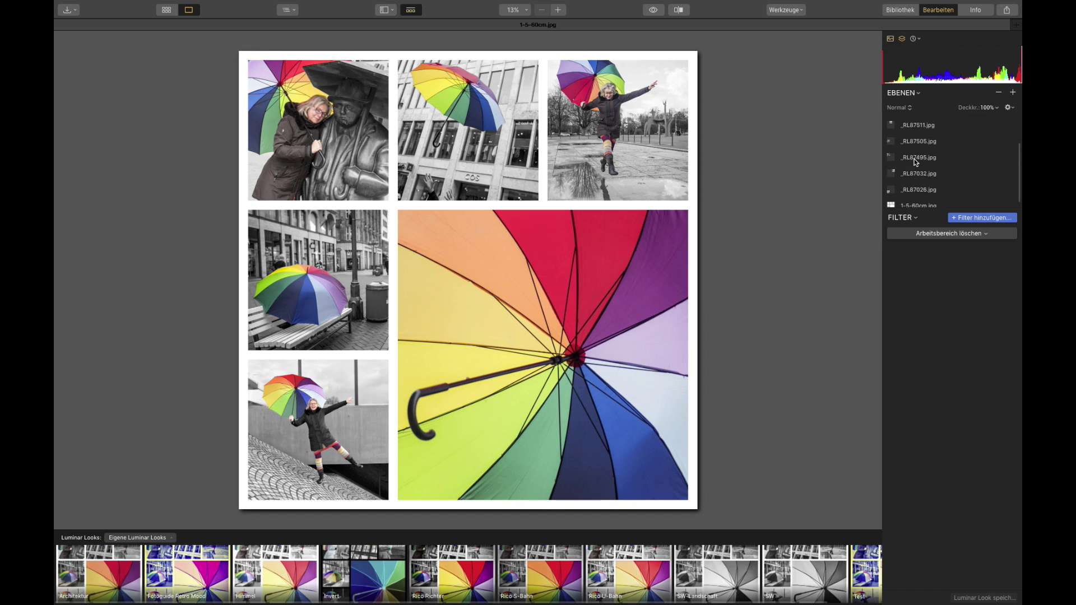
{"action": "scroll", "coordinate": [914, 160], "scroll_direction": "up", "scroll_amount": 2}
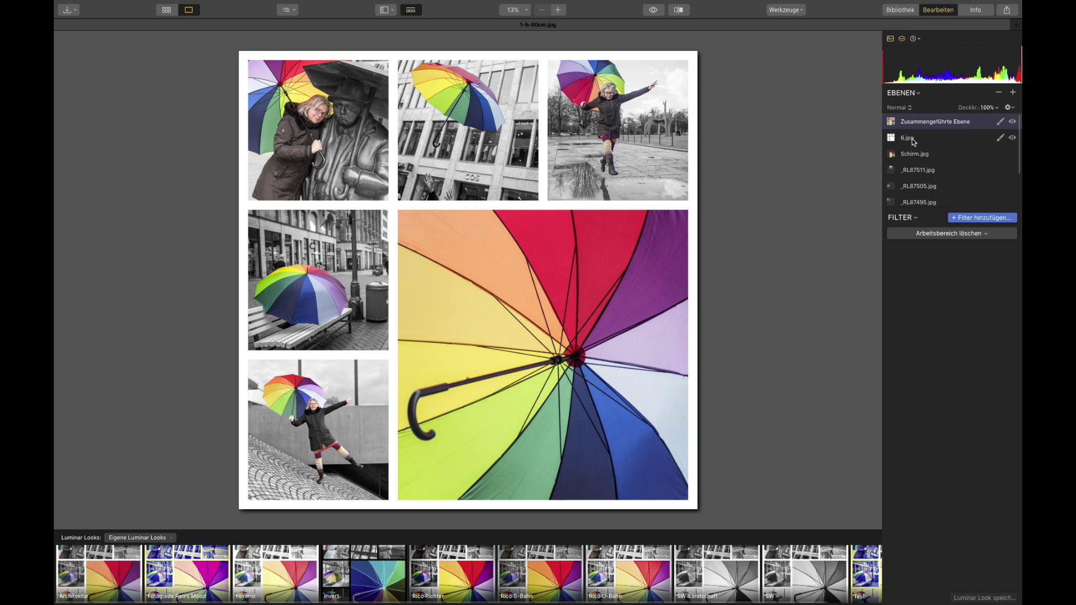
{"action": "scroll", "coordinate": [914, 146], "scroll_direction": "down", "scroll_amount": 2}
{"action": "scroll", "coordinate": [908, 149], "scroll_direction": "up", "scroll_amount": 3}
{"action": "key", "text": "super+z"}
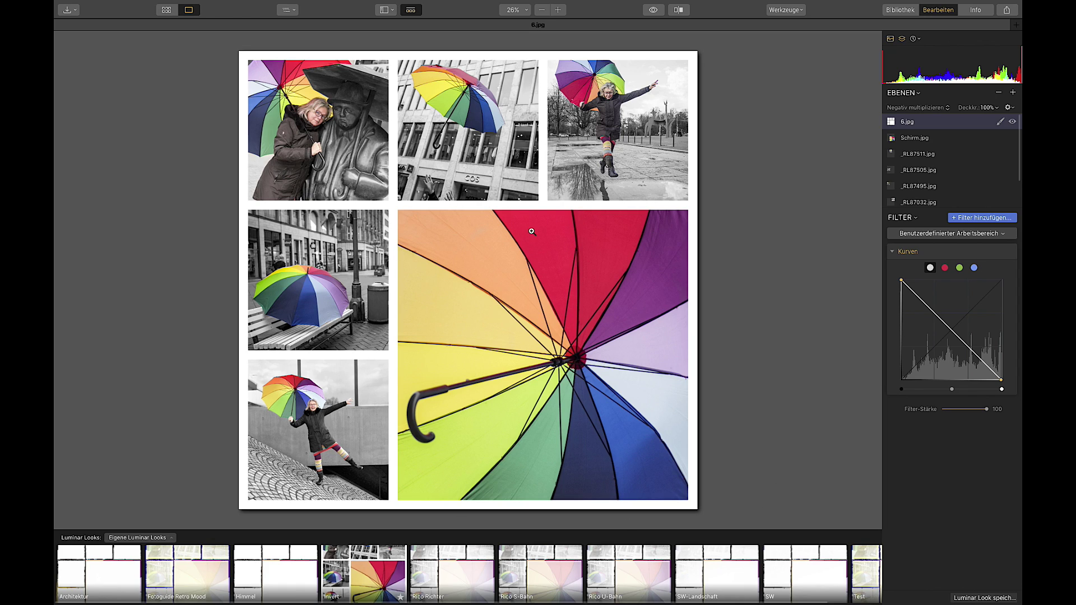
Step: Reset the 6.jpg image to its Original history state and hide the Luminar Looks strip
{"action": "left_click", "coordinate": [913, 38]}
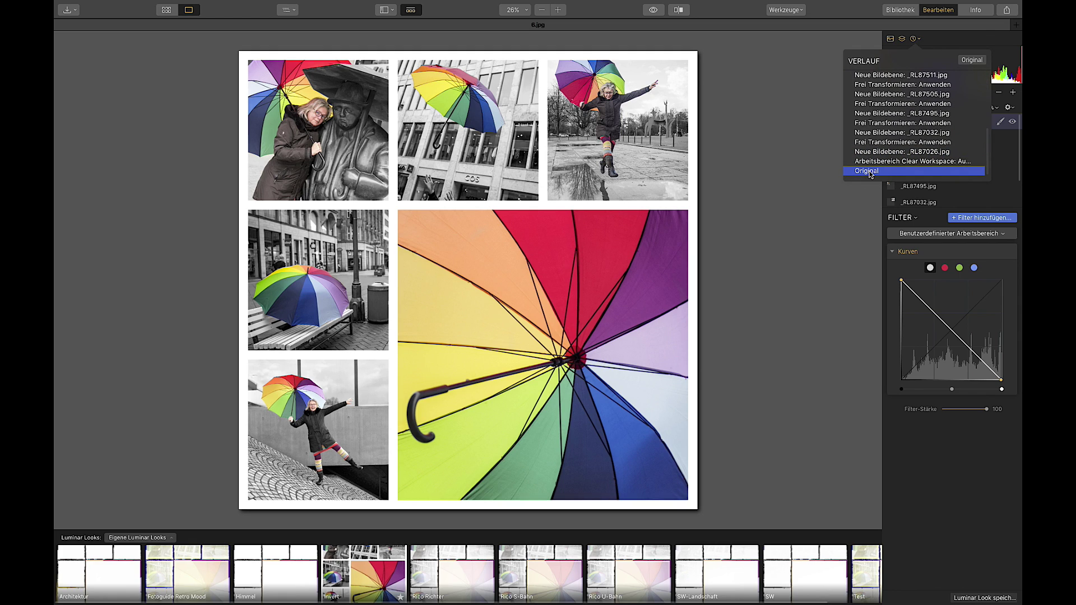
{"action": "left_click", "coordinate": [869, 172]}
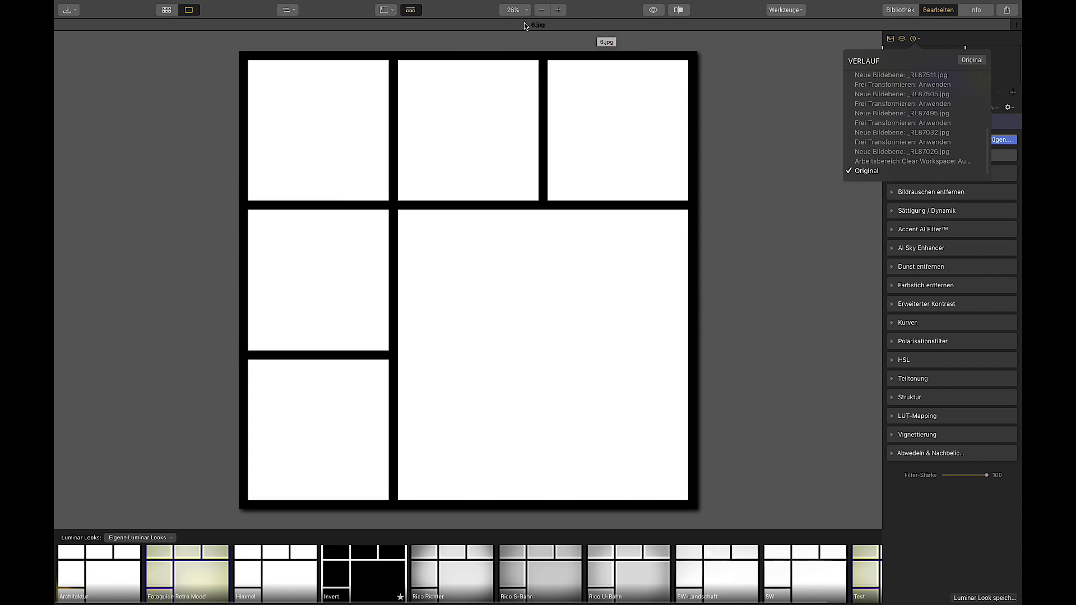
{"action": "left_click", "coordinate": [411, 10]}
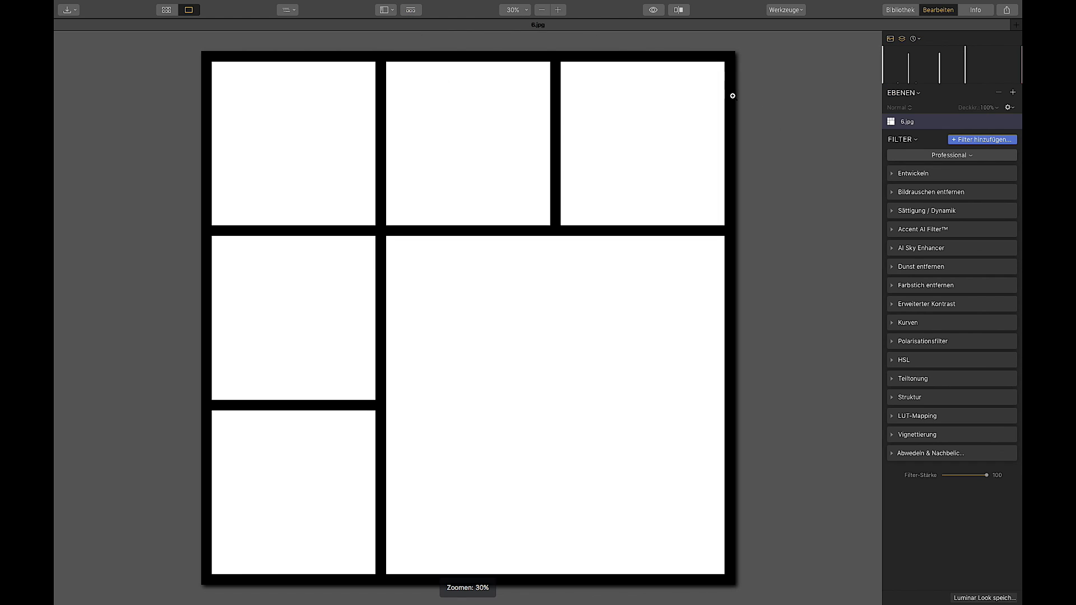
Step: Free-transform the 6.jpg template, rotate it in 90-degree increments through the other layouts to an angle of 90°, and apply
{"action": "key", "text": "super+t"}
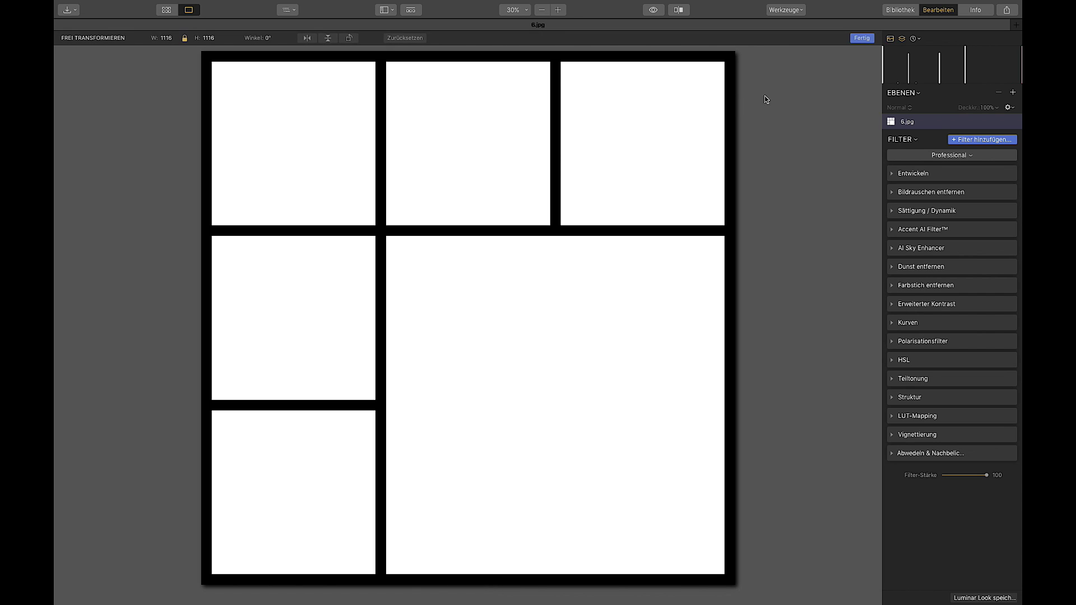
{"action": "left_click", "coordinate": [348, 38]}
{"action": "left_click", "coordinate": [349, 38]}
{"action": "left_click", "coordinate": [349, 38]}
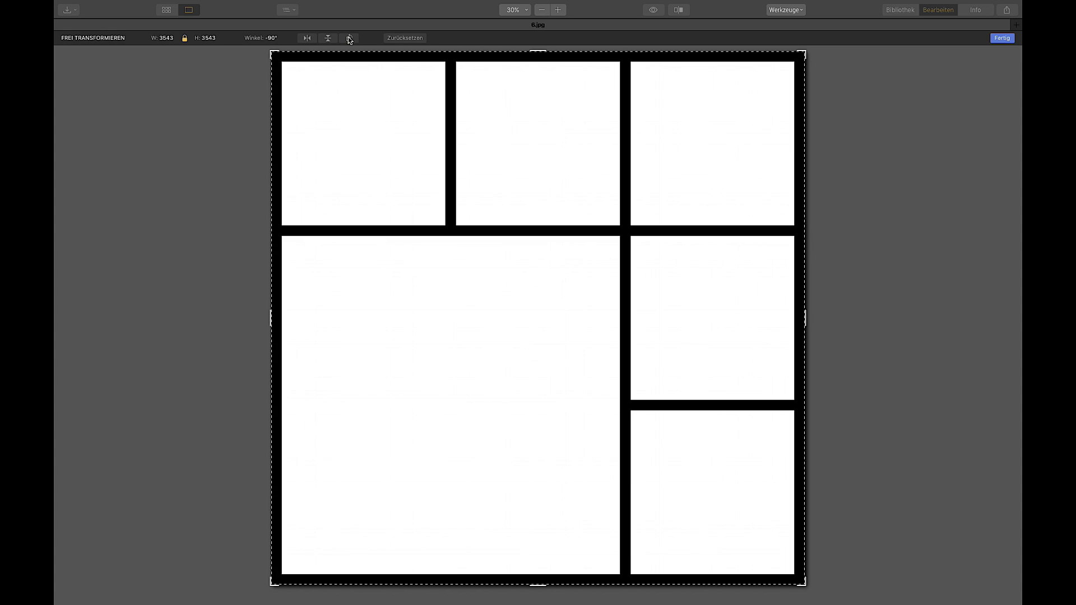
{"action": "left_click", "coordinate": [349, 38]}
{"action": "left_click", "coordinate": [349, 38]}
{"action": "left_click", "coordinate": [348, 38]}
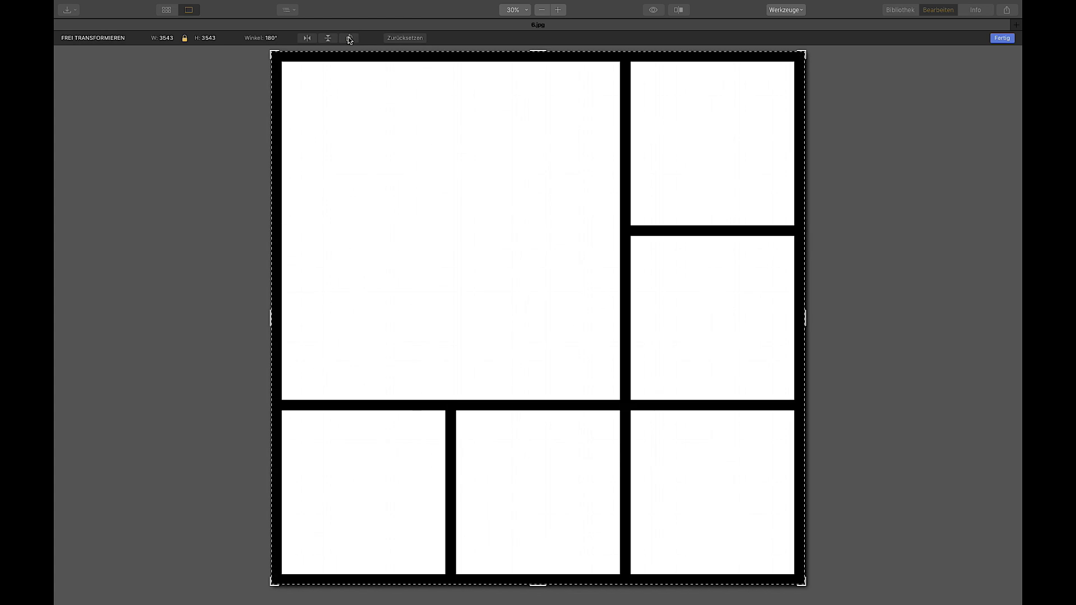
{"action": "left_click", "coordinate": [349, 38]}
{"action": "left_click", "coordinate": [348, 38]}
{"action": "left_click", "coordinate": [349, 38]}
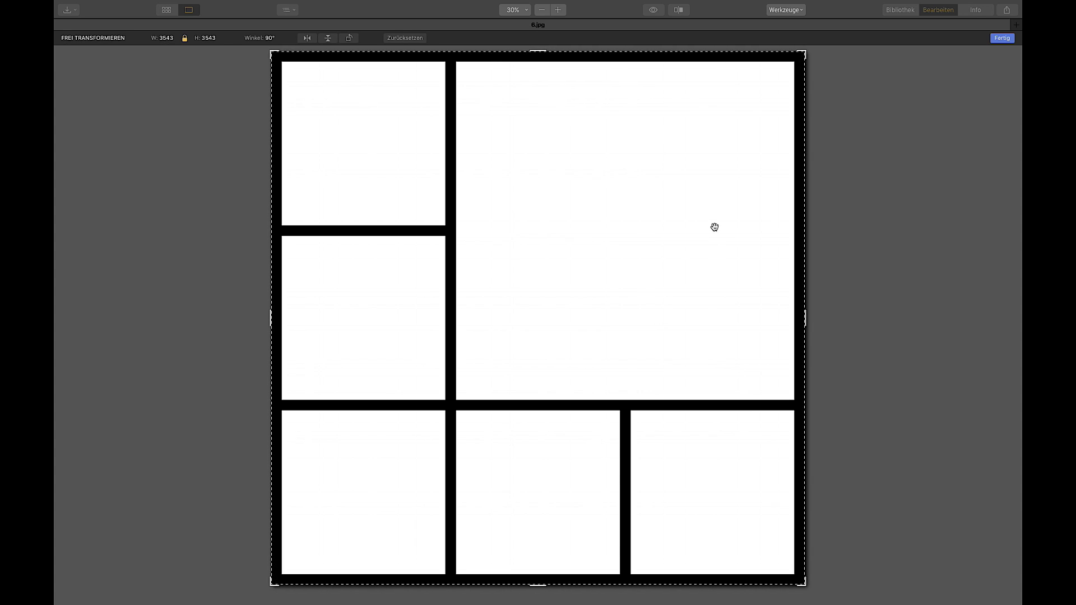
{"action": "left_click", "coordinate": [1001, 37]}
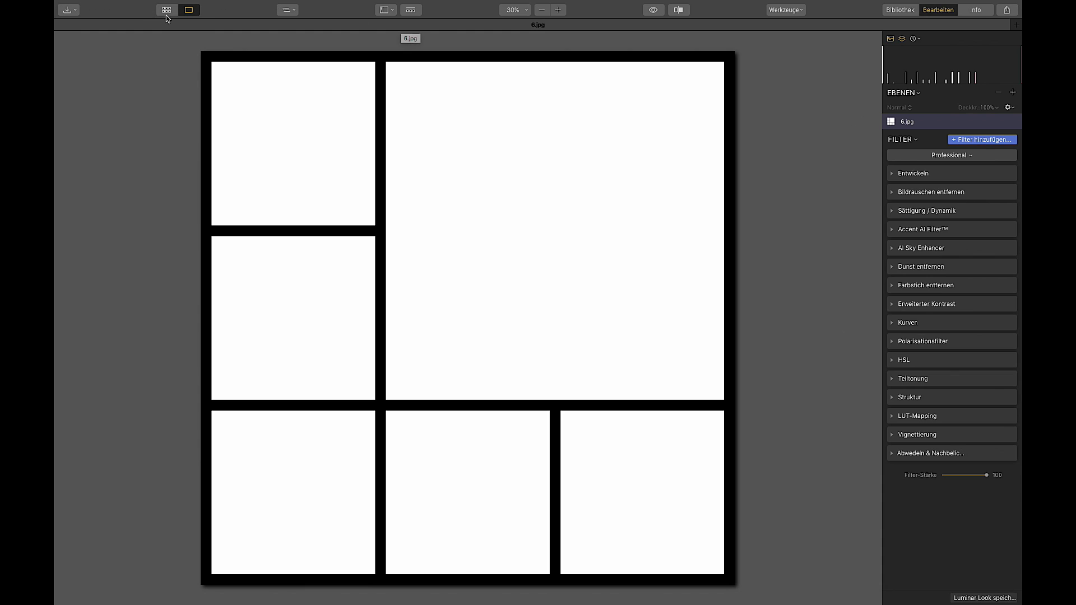
Step: Open the 9x9.jpg template from the Rahmen 30cm folder and delete all its filters
{"action": "left_click", "coordinate": [166, 11]}
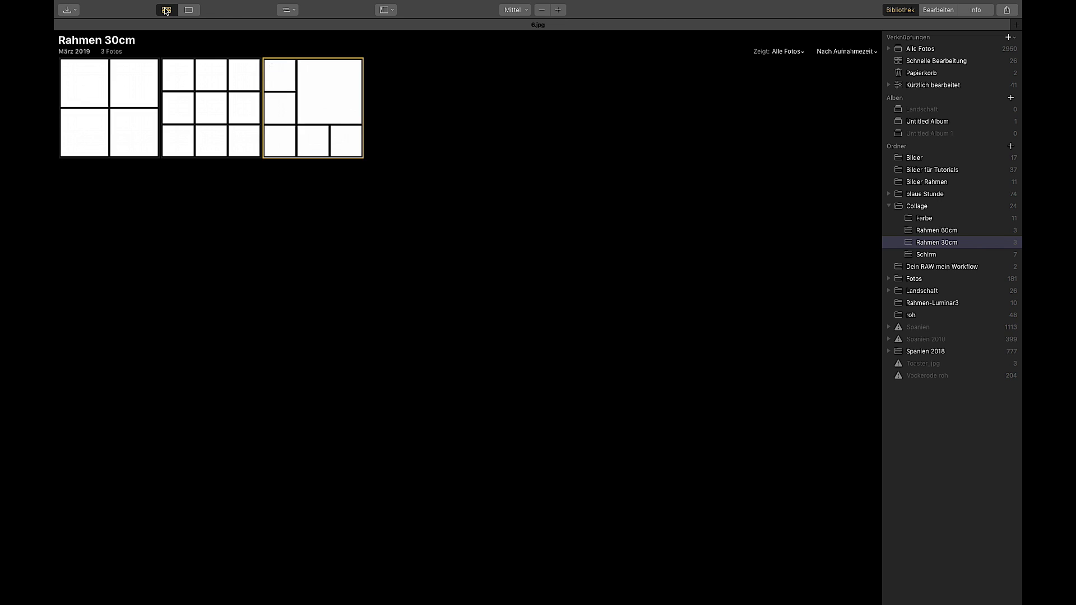
{"action": "double_click", "coordinate": [214, 102]}
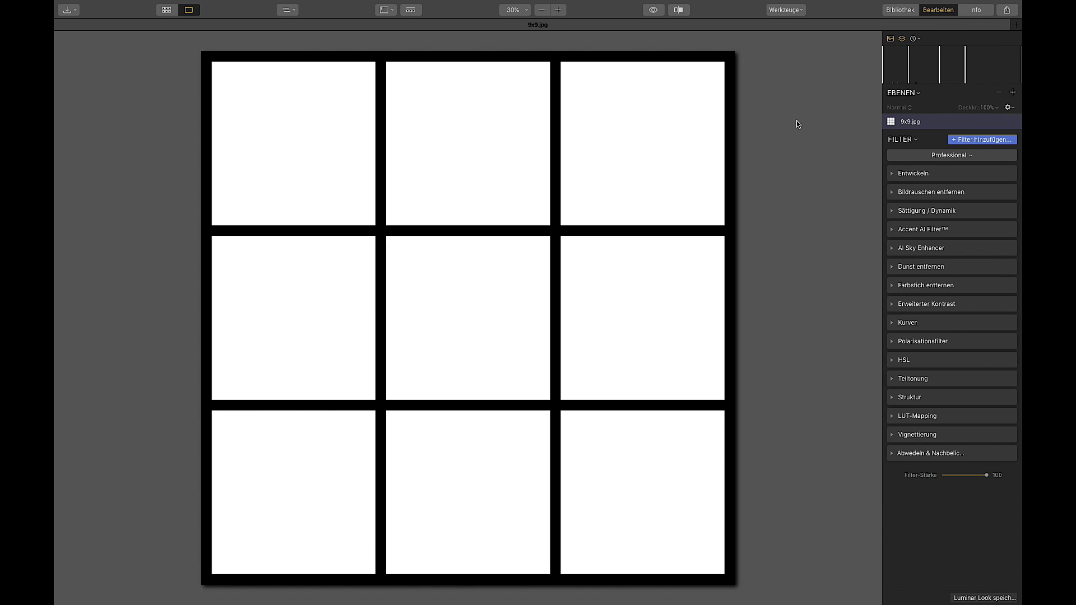
{"action": "left_click", "coordinate": [910, 140]}
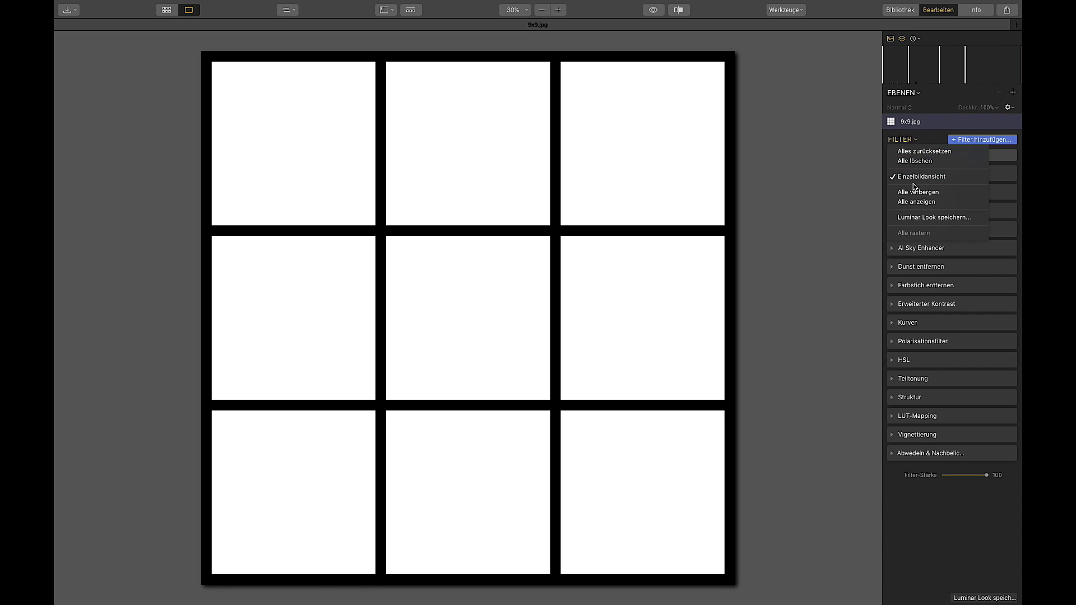
{"action": "left_click", "coordinate": [914, 161]}
Step: Insert photos from the Farbe folder, including _RL87145.jpg, as new image layers and fill the template's nine frames
{"action": "left_click", "coordinate": [903, 93]}
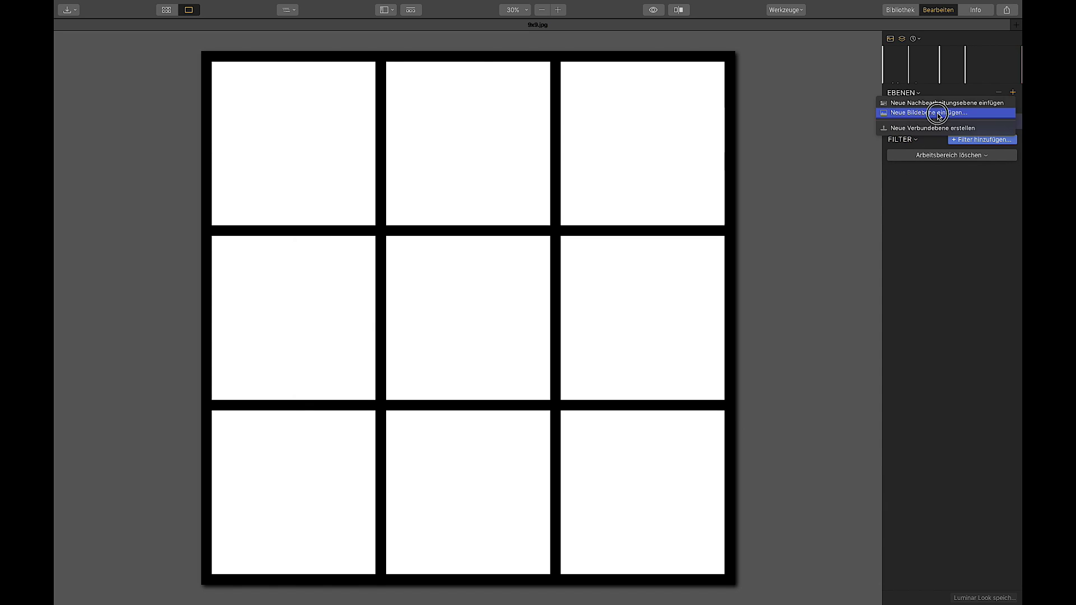
{"action": "left_click", "coordinate": [938, 112]}
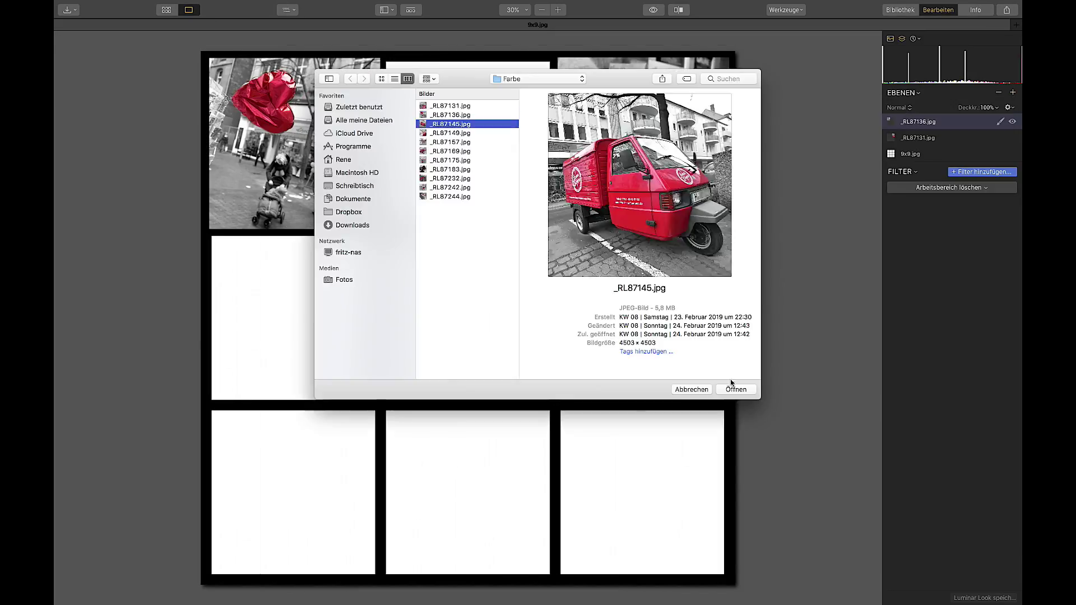
{"action": "left_click", "coordinate": [735, 388]}
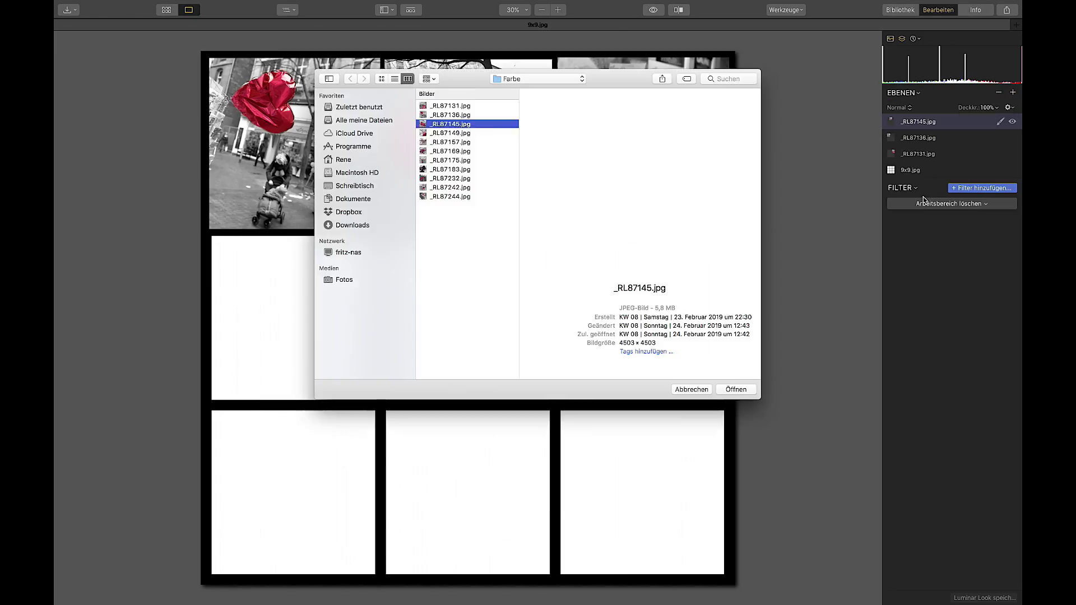
{"action": "left_click", "coordinate": [736, 388]}
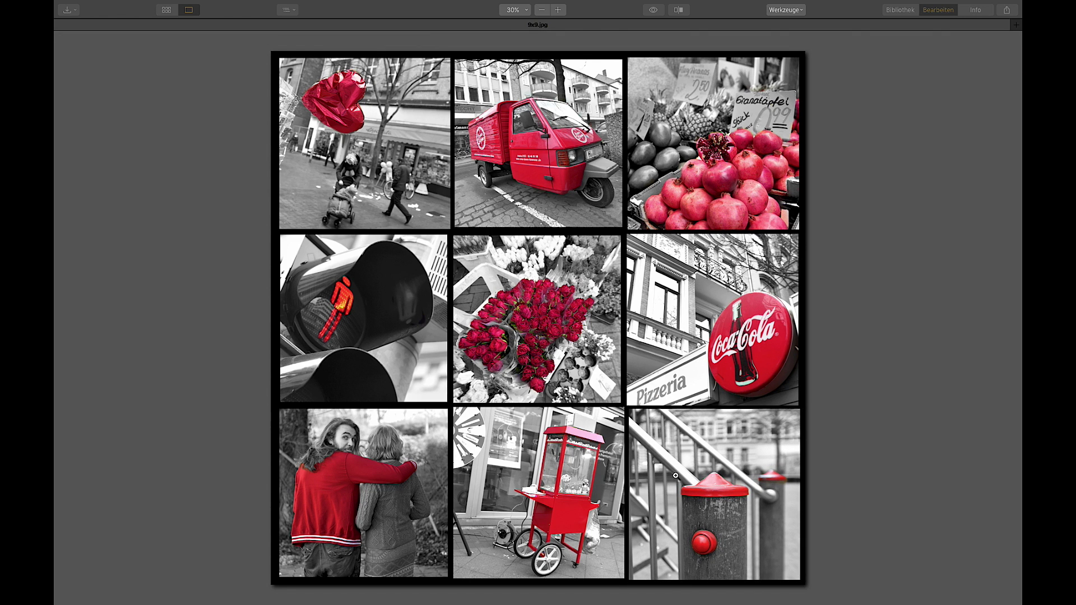
{"action": "key", "text": "Tab"}
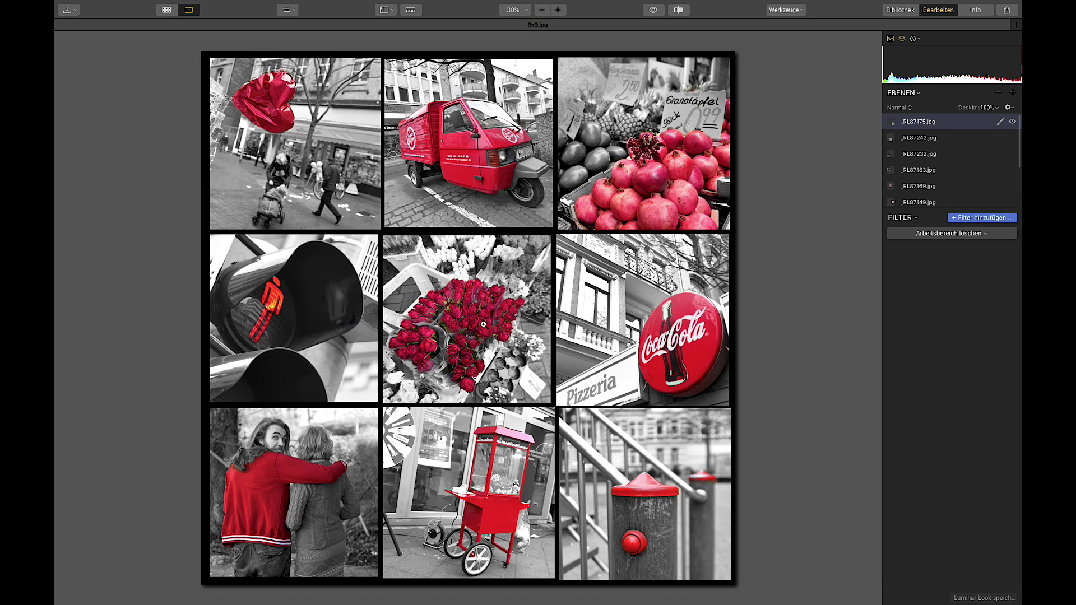
Step: Free-transform the _RL87169.jpg roses photo proportionally to about 2040 px square and move its layer beneath the other photo layers
{"action": "left_click", "coordinate": [916, 190]}
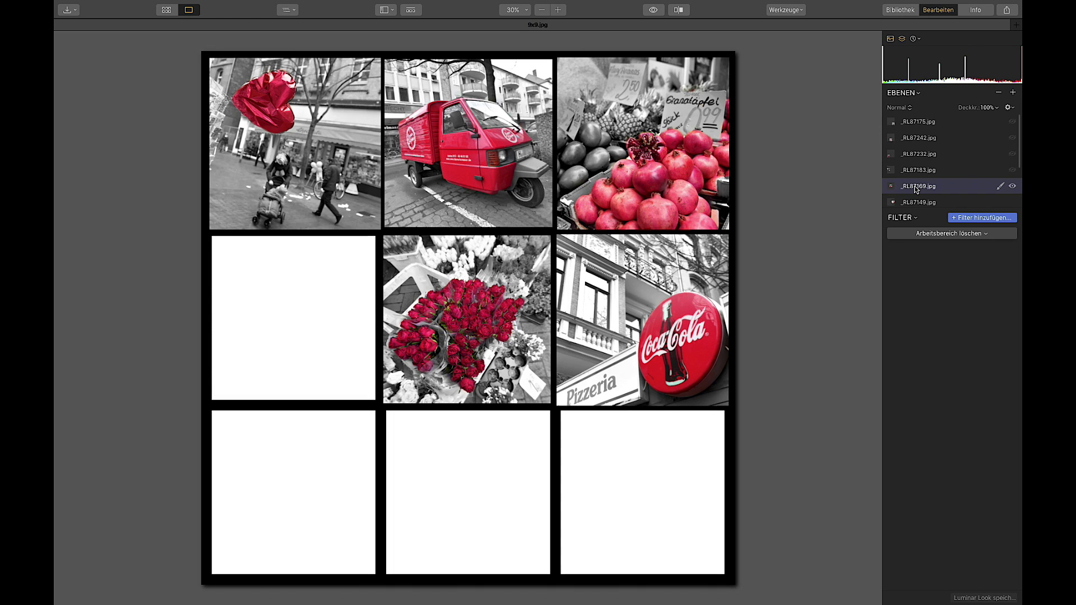
{"action": "key", "text": "super+t"}
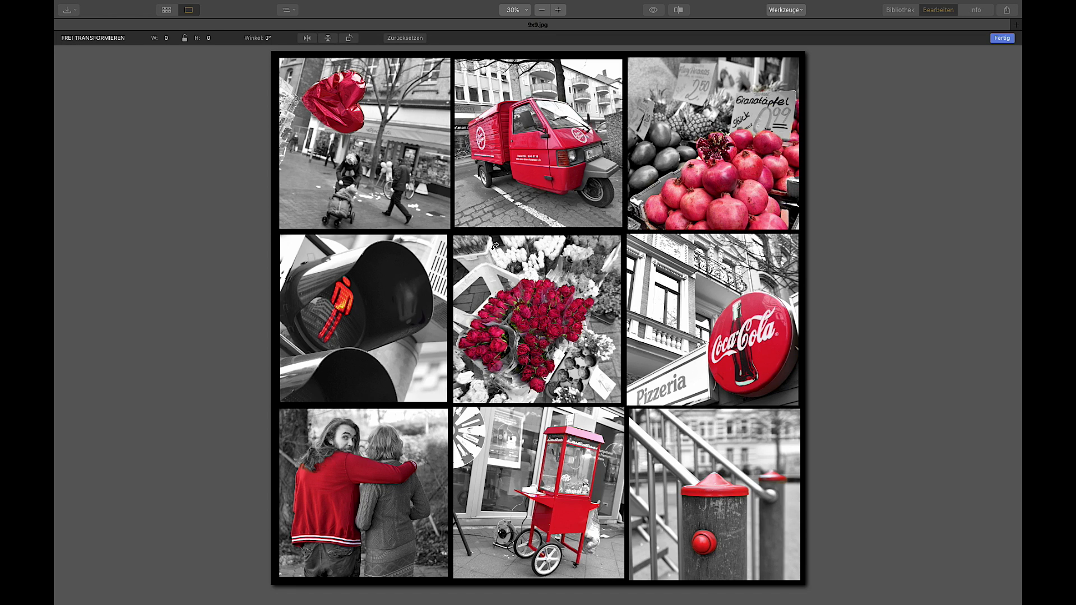
{"action": "left_click", "coordinate": [495, 245]}
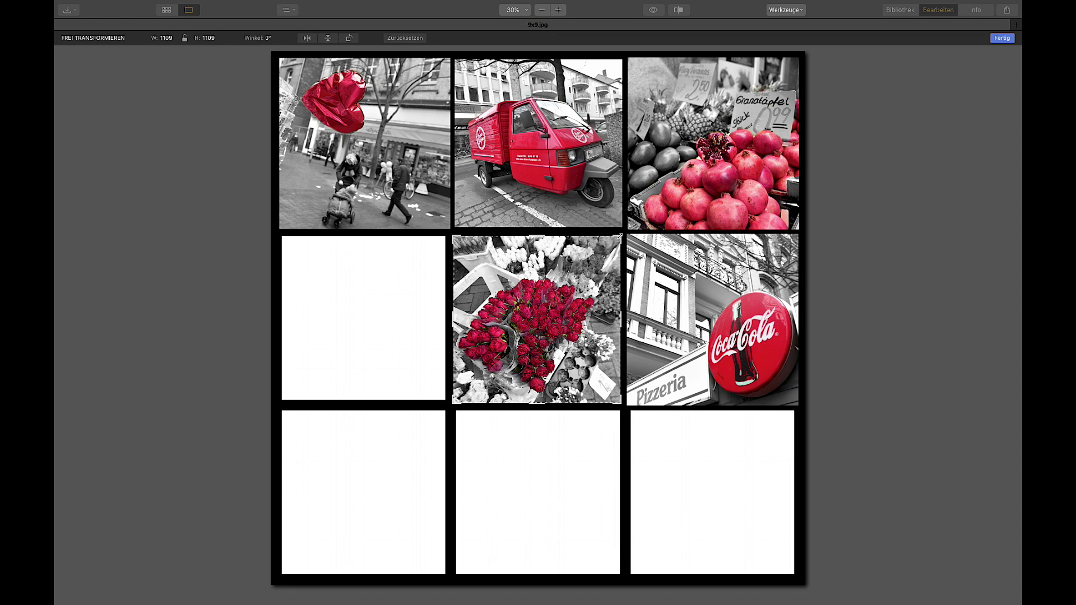
{"action": "left_click", "coordinate": [184, 37]}
{"action": "left_click_drag", "start_coordinate": [620, 238], "coordinate": [682, 197]}
{"action": "left_click_drag", "start_coordinate": [452, 403], "coordinate": [394, 471]}
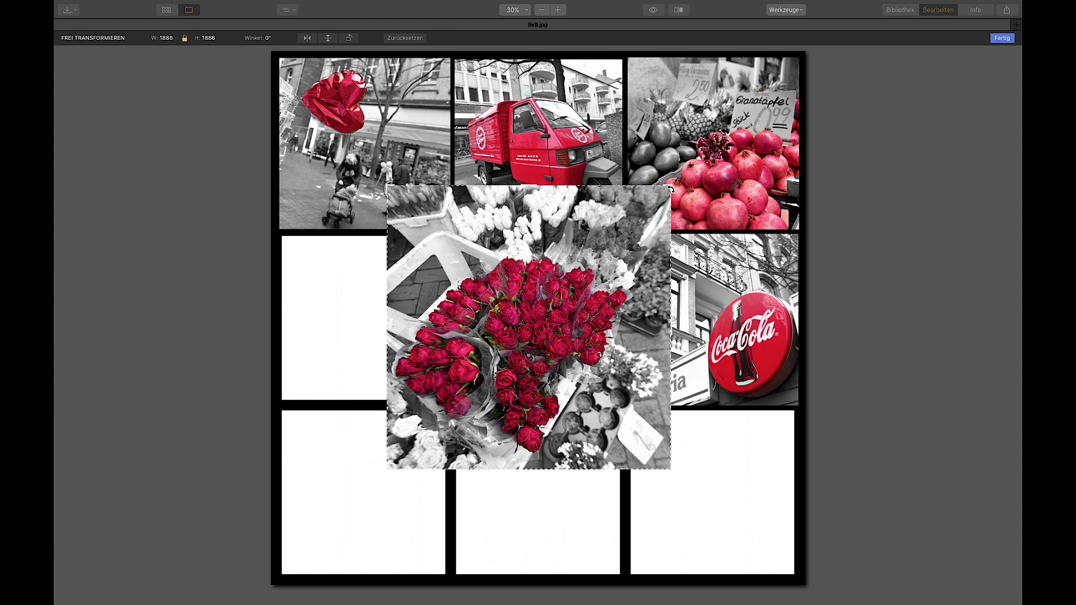
{"action": "left_click_drag", "start_coordinate": [671, 189], "coordinate": [694, 164]}
{"action": "left_click_drag", "start_coordinate": [590, 347], "coordinate": [610, 341]}
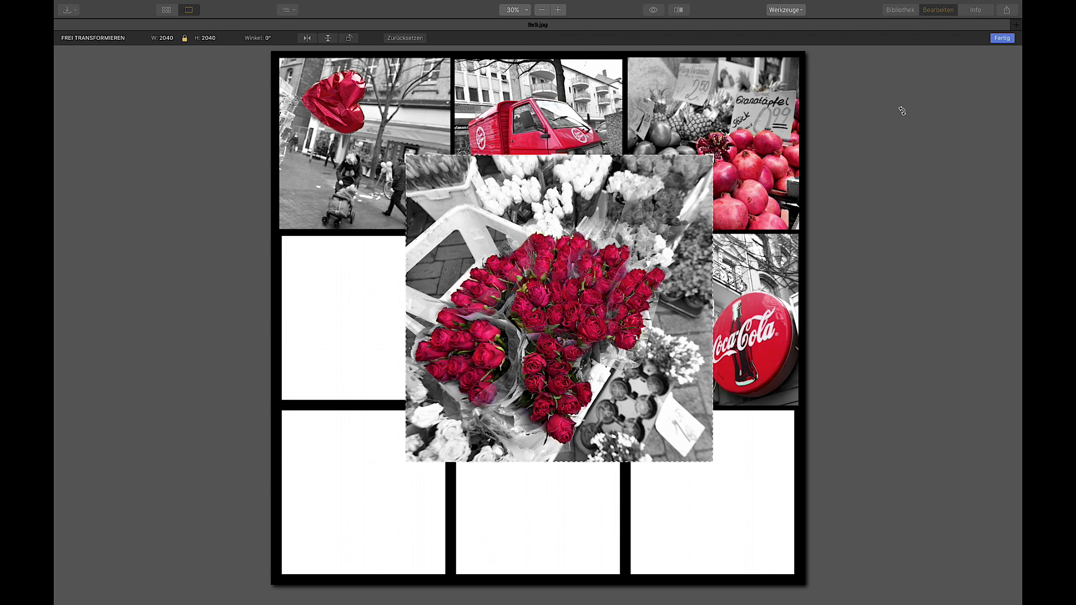
{"action": "key", "text": "Return"}
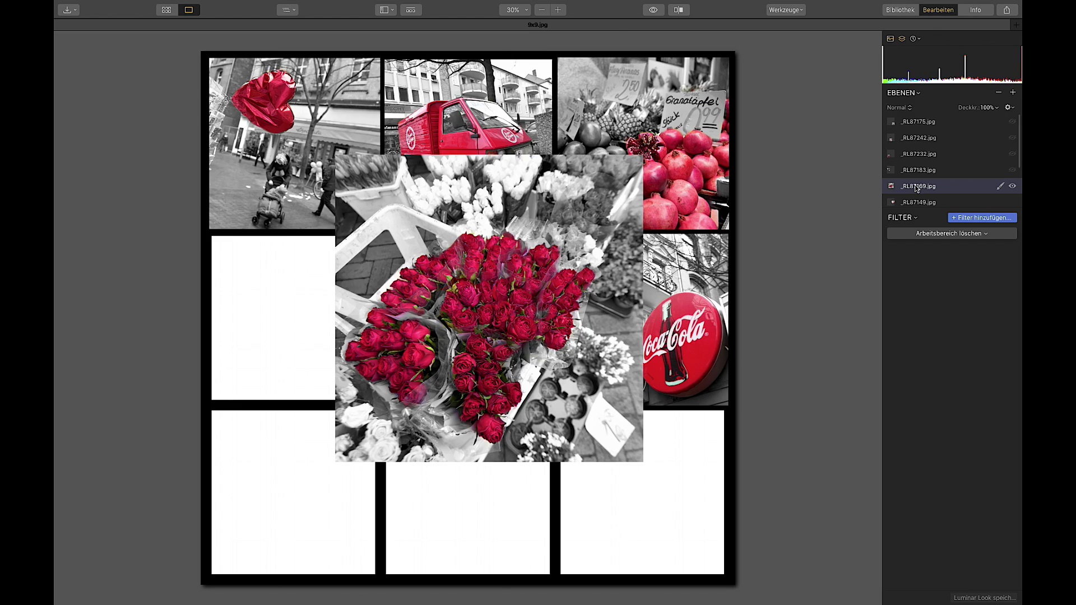
{"action": "mouse_move", "coordinate": [917, 188]}
{"action": "left_mouse_down"}
{"action": "mouse_move", "coordinate": [914, 171]}
{"action": "mouse_move", "coordinate": [913, 185]}
{"action": "left_mouse_up"}
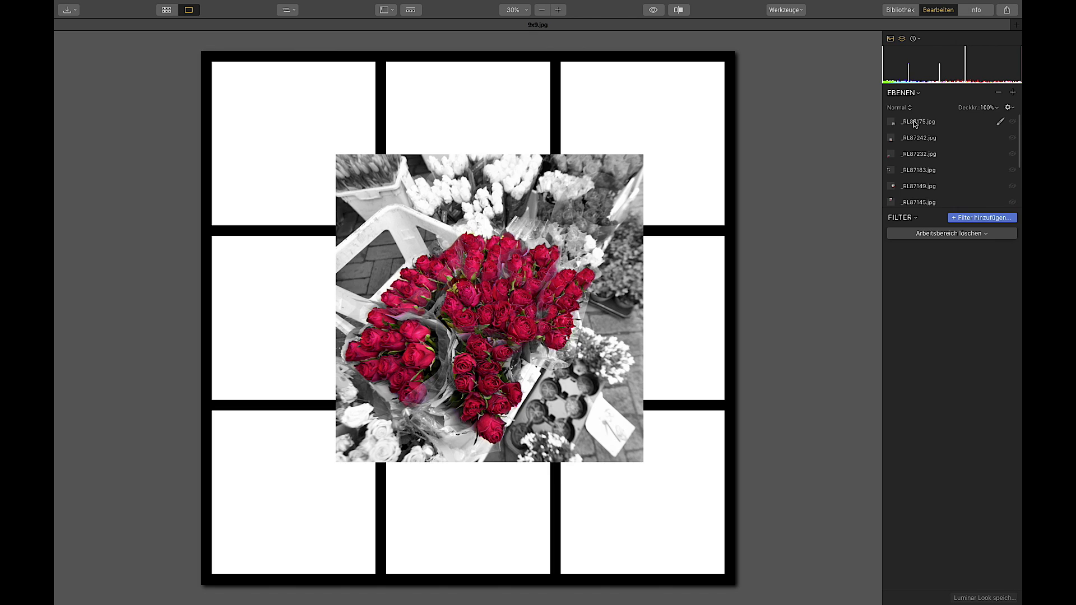
Step: Insert 9x9.jpg from the Collage folder as an image layer above _RL87175.jpg and set its blend mode to Multiplizieren
{"action": "left_click", "coordinate": [915, 124]}
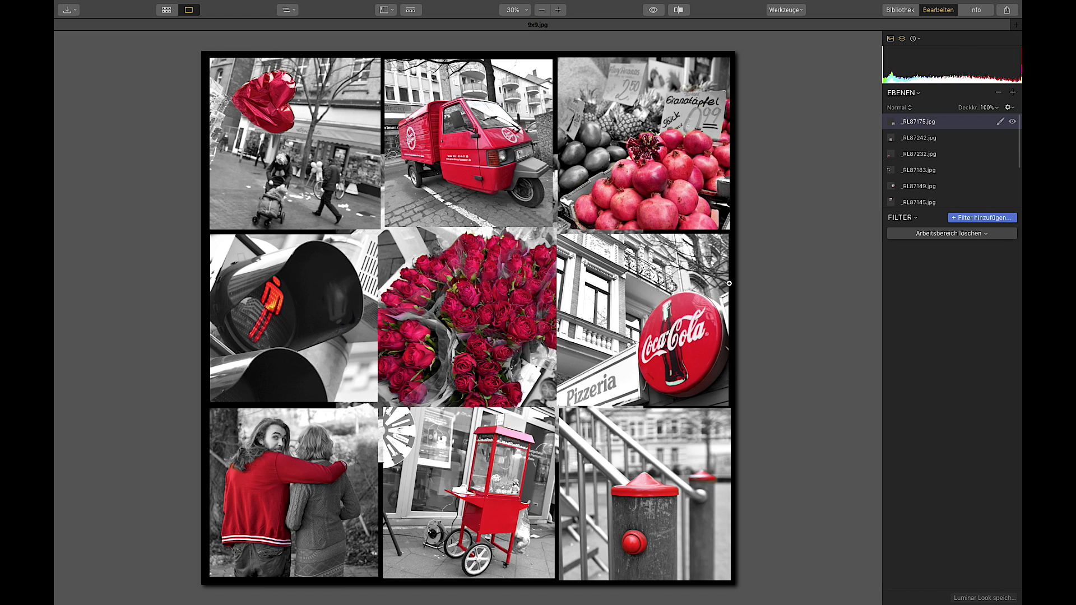
{"action": "left_click", "coordinate": [1013, 94]}
{"action": "left_click", "coordinate": [1013, 94]}
{"action": "left_click", "coordinate": [1013, 94]}
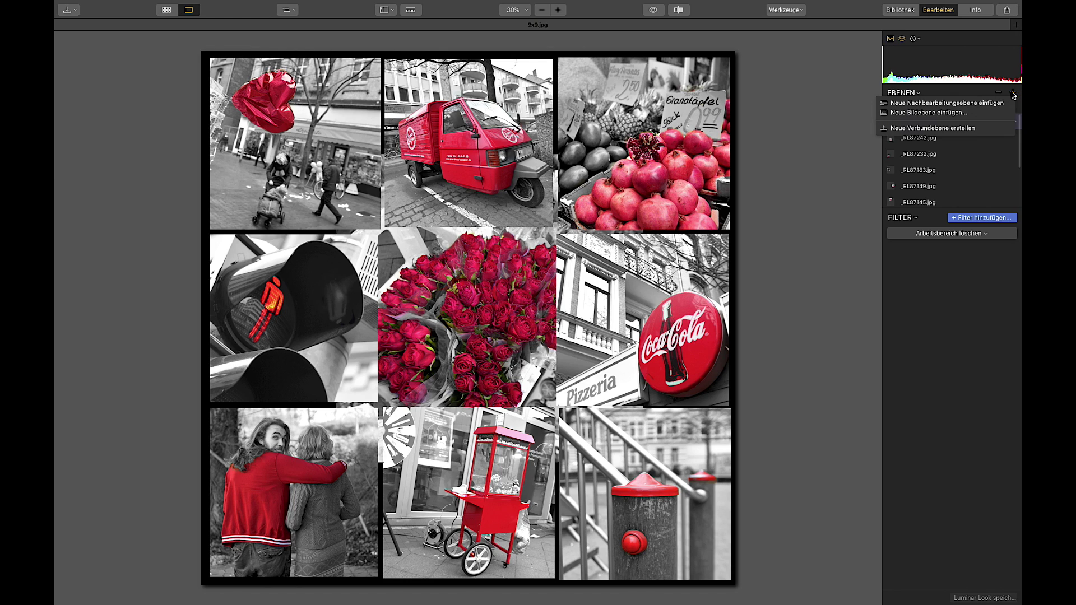
{"action": "left_click", "coordinate": [946, 114]}
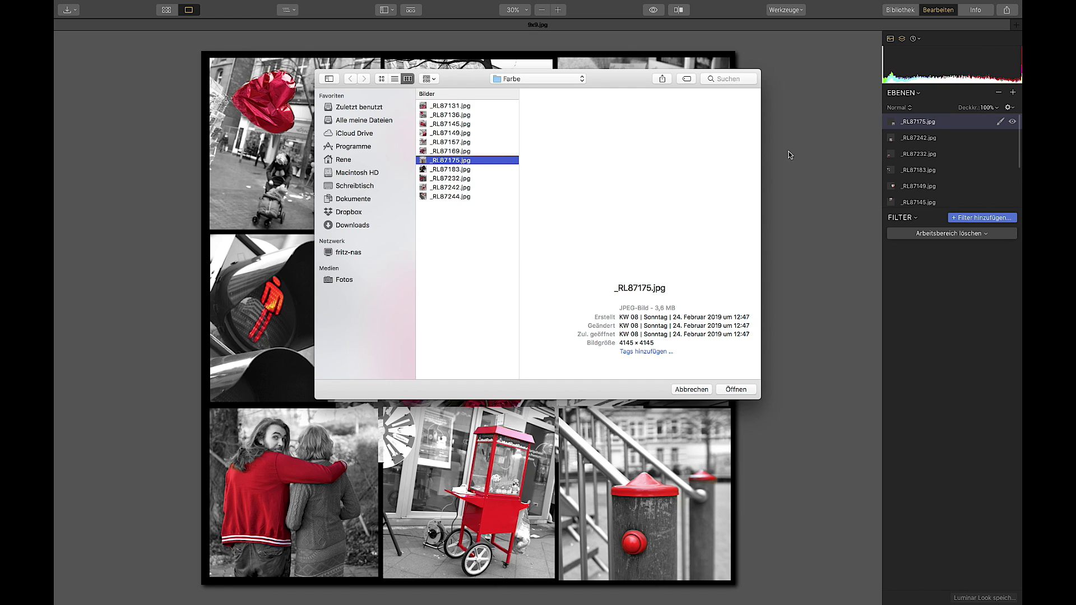
{"action": "left_click", "coordinate": [508, 82]}
{"action": "left_click", "coordinate": [530, 92]}
{"action": "left_click", "coordinate": [532, 113]}
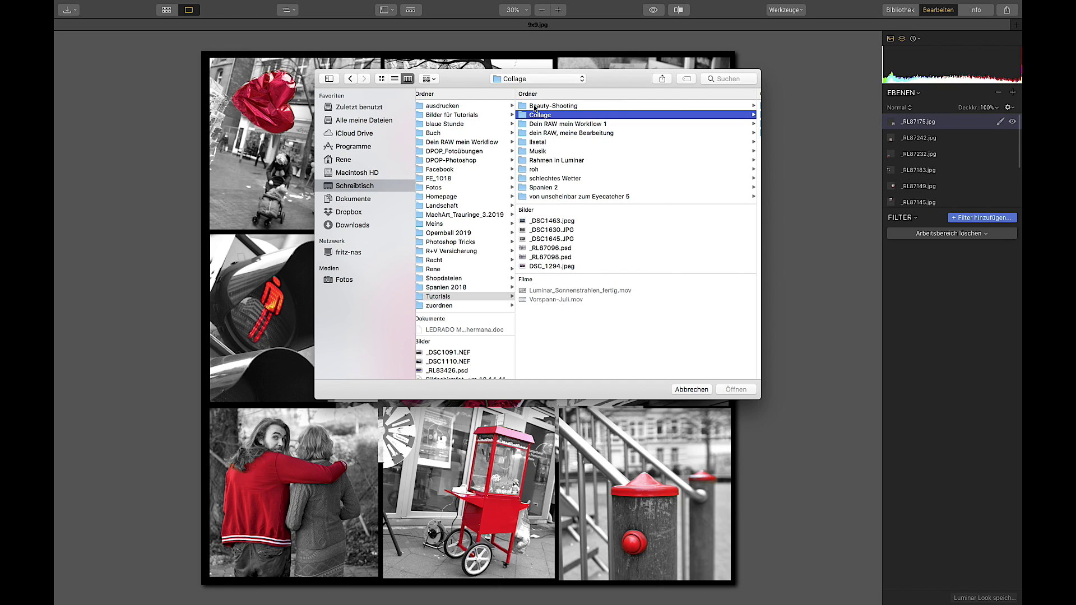
{"action": "left_click", "coordinate": [628, 115]}
{"action": "left_click", "coordinate": [681, 124]}
{"action": "key", "text": "Return"}
{"action": "left_click", "coordinate": [909, 109]}
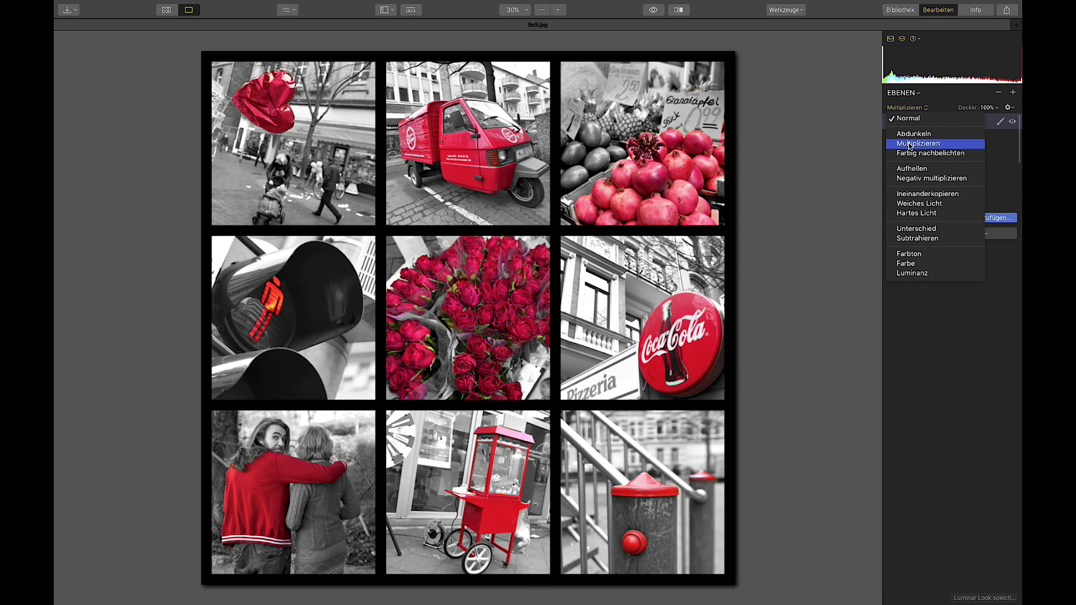
{"action": "left_click", "coordinate": [909, 144]}
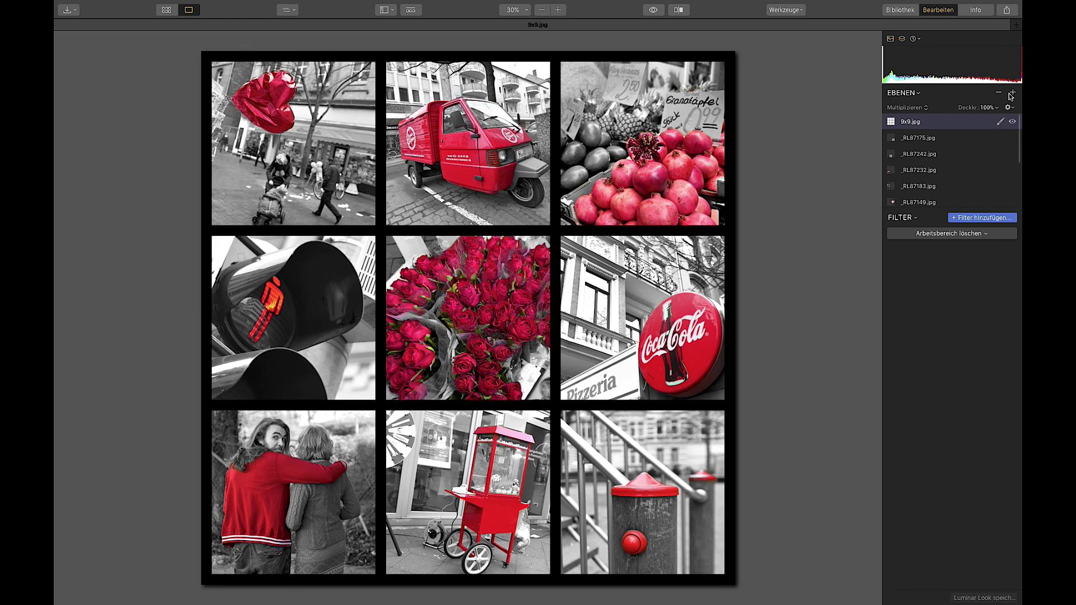
Step: Add the Kurven filter to the top 9x9.jpg layer and close the filter catalogue
{"action": "left_click", "coordinate": [991, 219]}
{"action": "scroll", "coordinate": [849, 336], "scroll_direction": "down", "scroll_amount": 10}
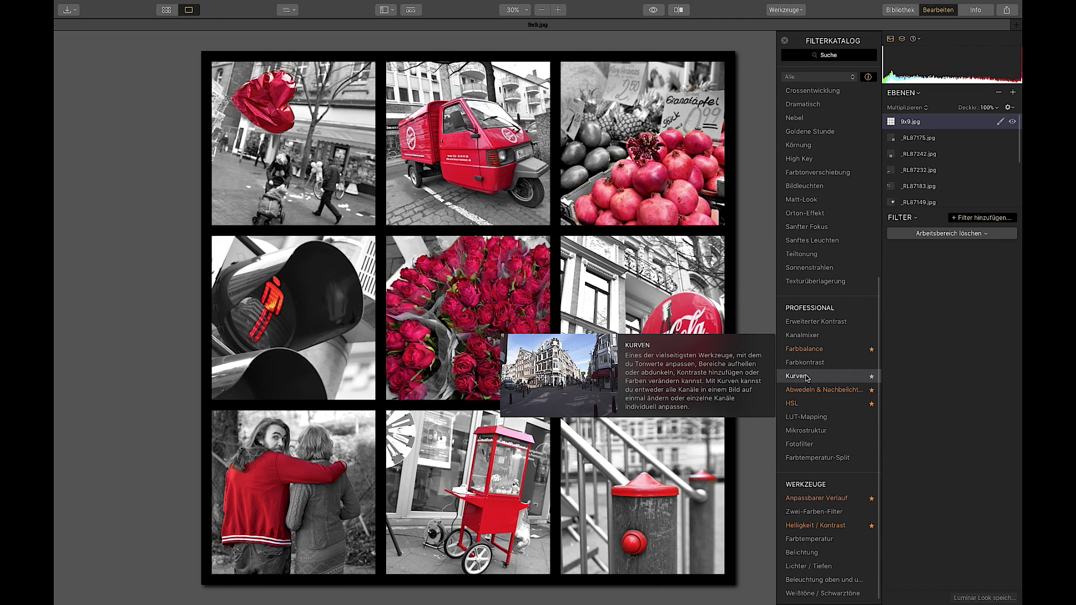
{"action": "left_click", "coordinate": [797, 377]}
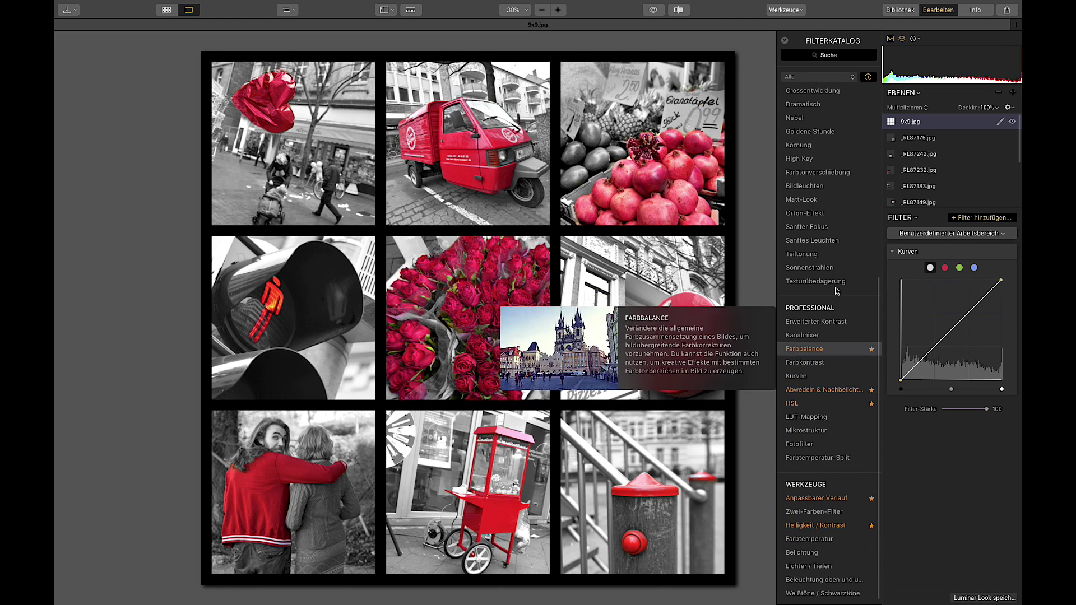
{"action": "left_click", "coordinate": [785, 40]}
Step: Invert the Kurven line on the top 9x9.jpg layer and set the layer's blend mode to Aufhellen for a white frame
{"action": "left_click_drag", "start_coordinate": [1001, 280], "coordinate": [1001, 381]}
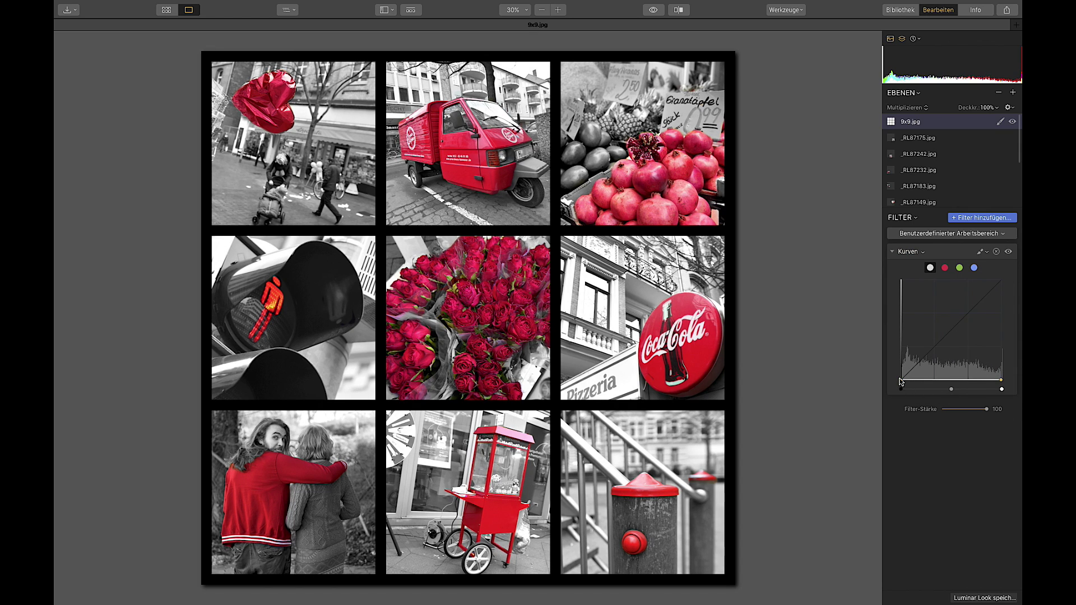
{"action": "left_click_drag", "start_coordinate": [901, 382], "coordinate": [902, 282]}
{"action": "left_click", "coordinate": [909, 108]}
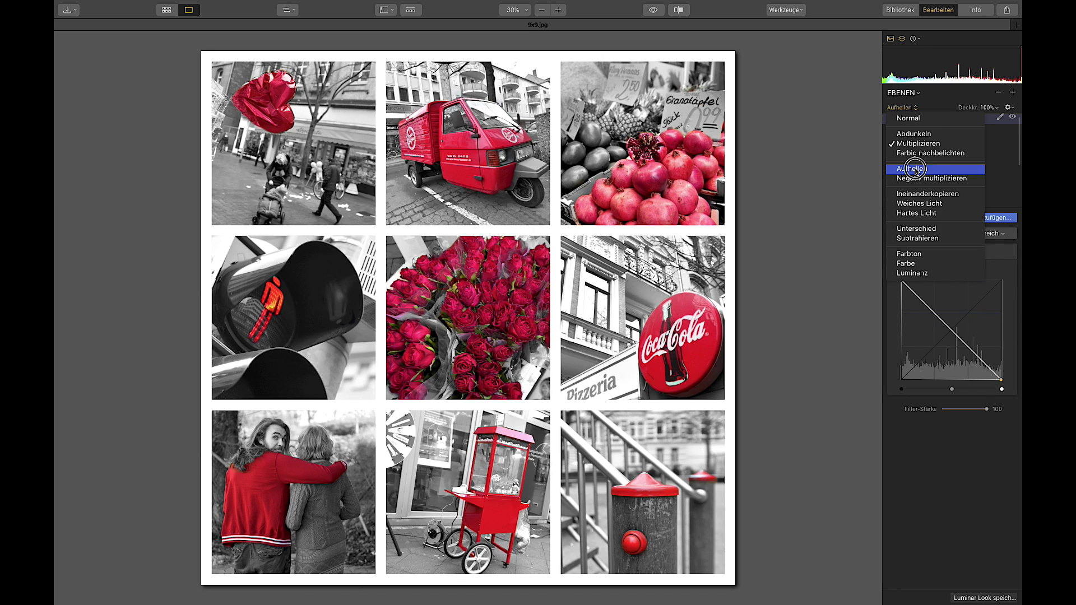
{"action": "left_click", "coordinate": [912, 169]}
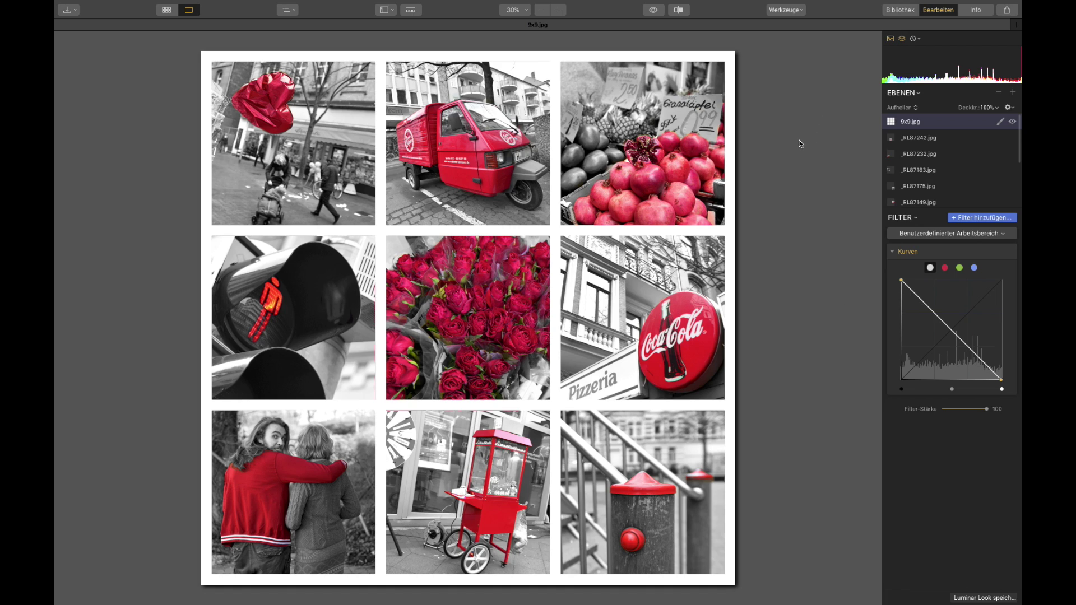
Step: Check the commands for merging all visible layers and for creating a new composite layer (Verbundebene)
{"action": "left_click", "coordinate": [920, 94]}
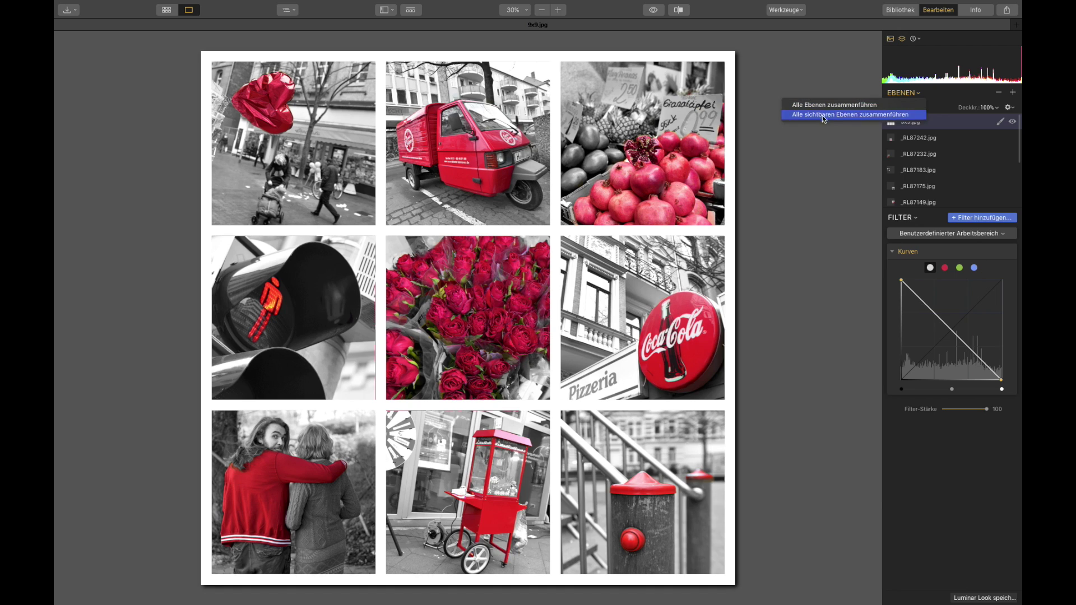
{"action": "left_click", "coordinate": [1014, 93]}
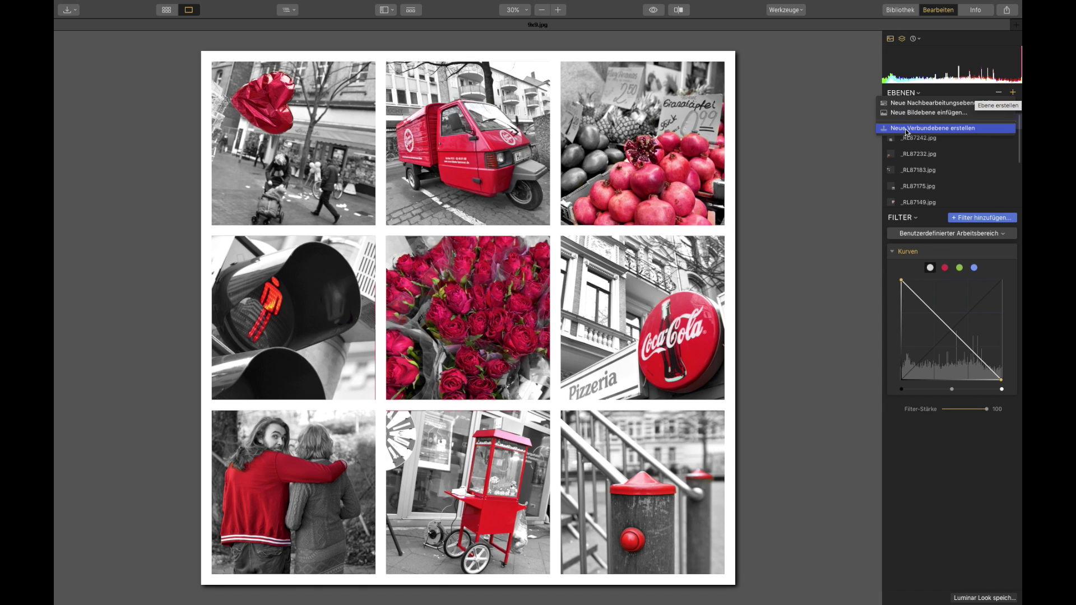
{"action": "left_click", "coordinate": [907, 129]}
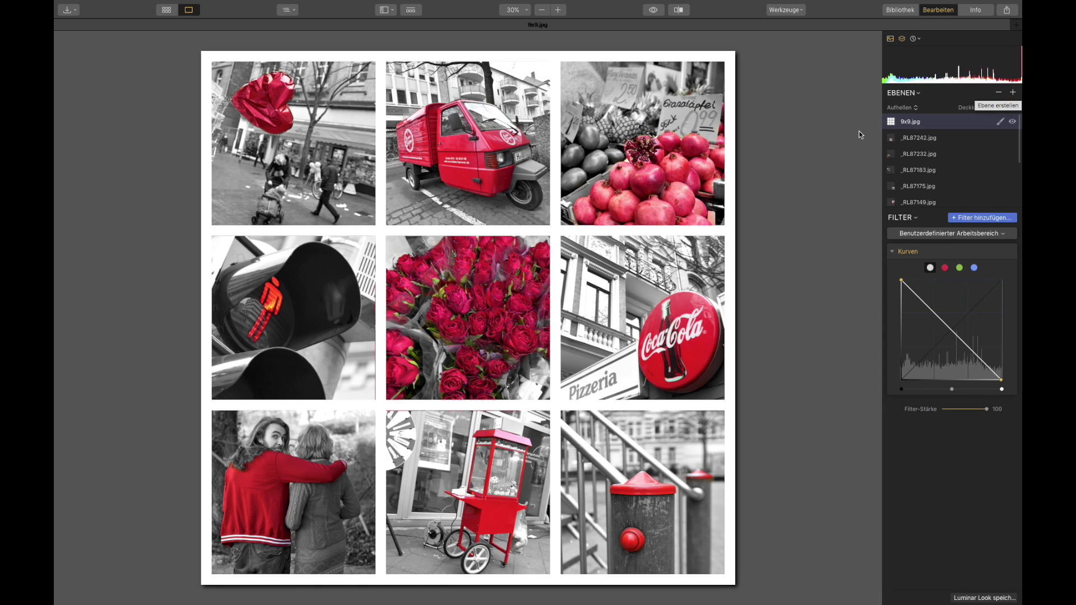